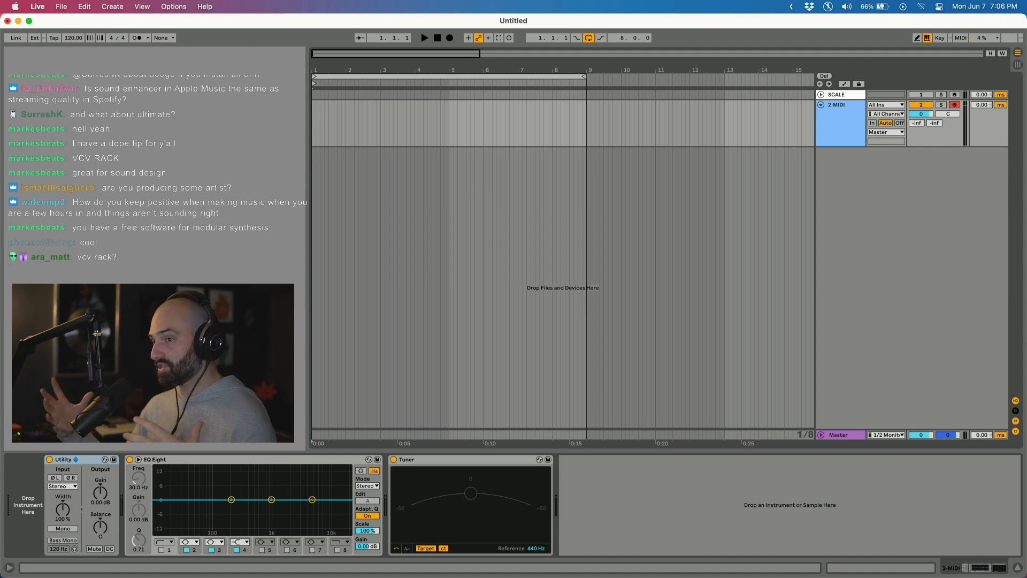
Restore the Wavetable instrument by undoing the last change, and delete the Utility, EQ Eight and Tuner devices after it
key("super+z")
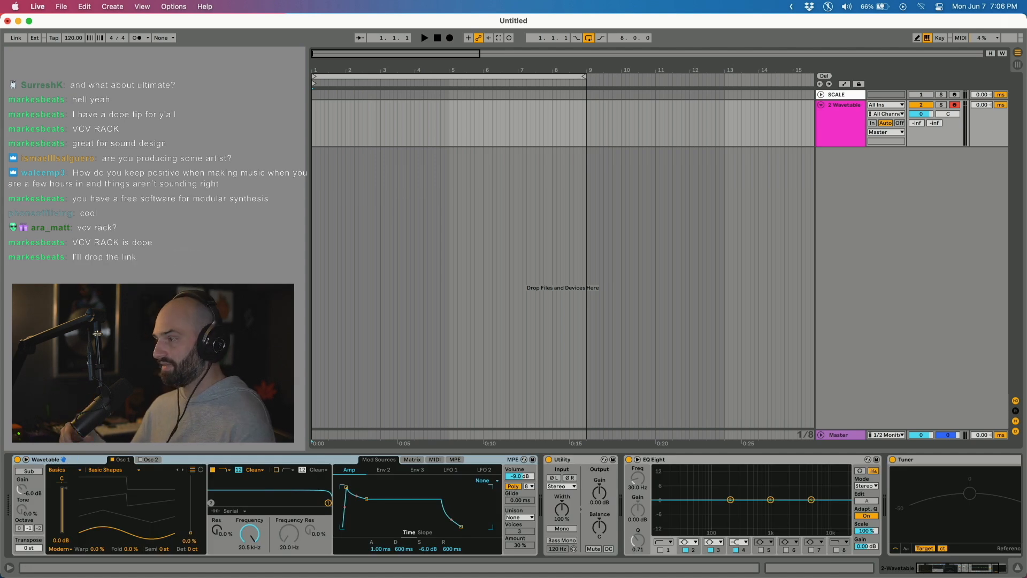
left_click(580, 460)
scroll(760, 463, "right", 3)
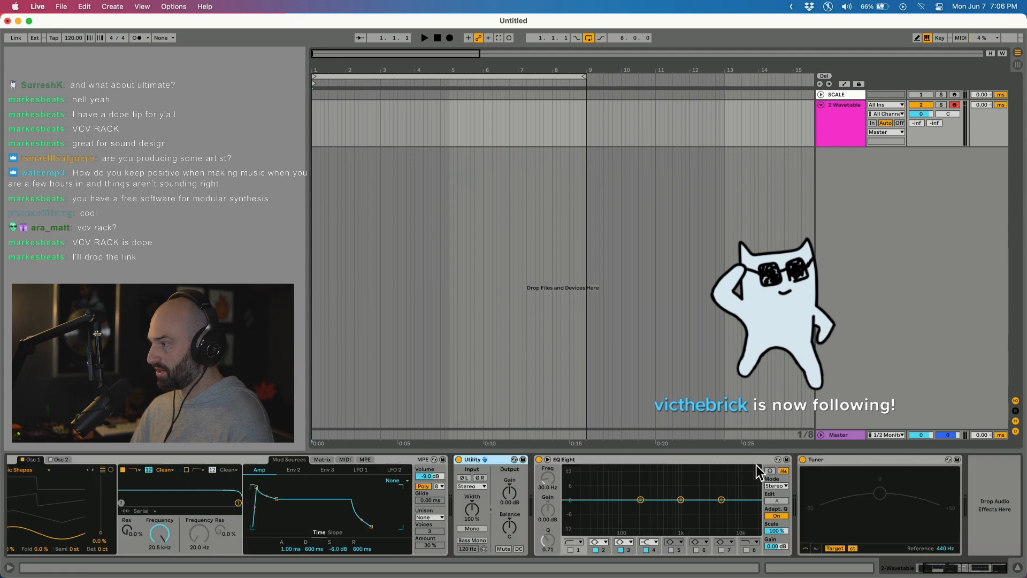
left_click(884, 459, "shift")
key("Delete")
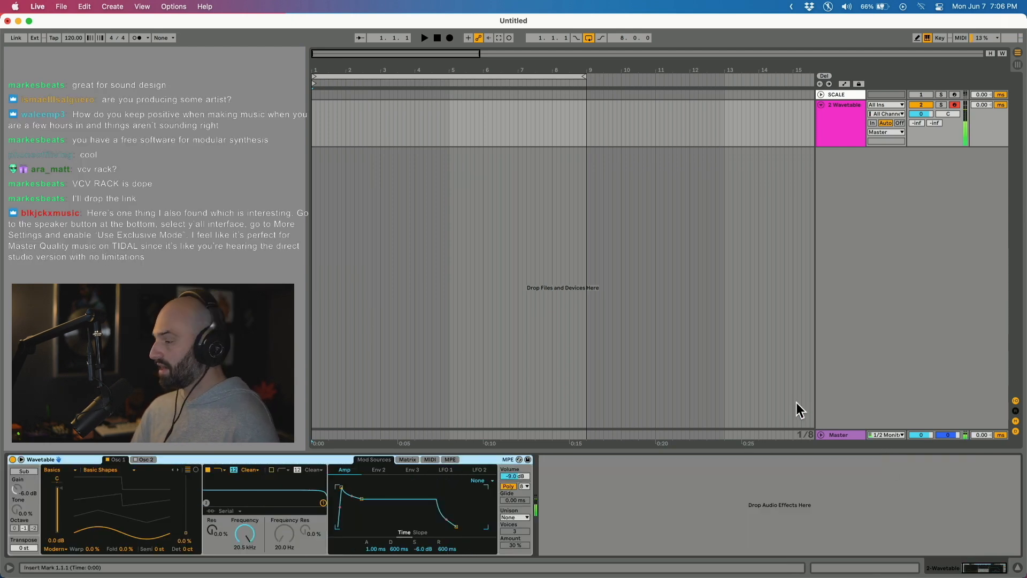
Lengthen the attack of Wavetable's Amp envelope to about 4.40 s
left_click_drag(342, 487, 359, 487)
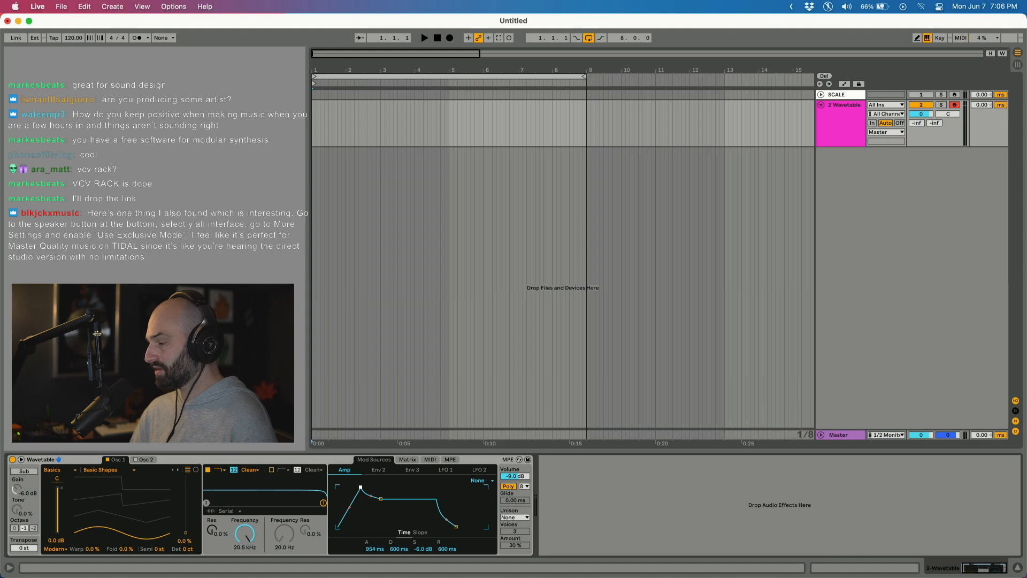
left_click_drag(360, 487, 381, 487)
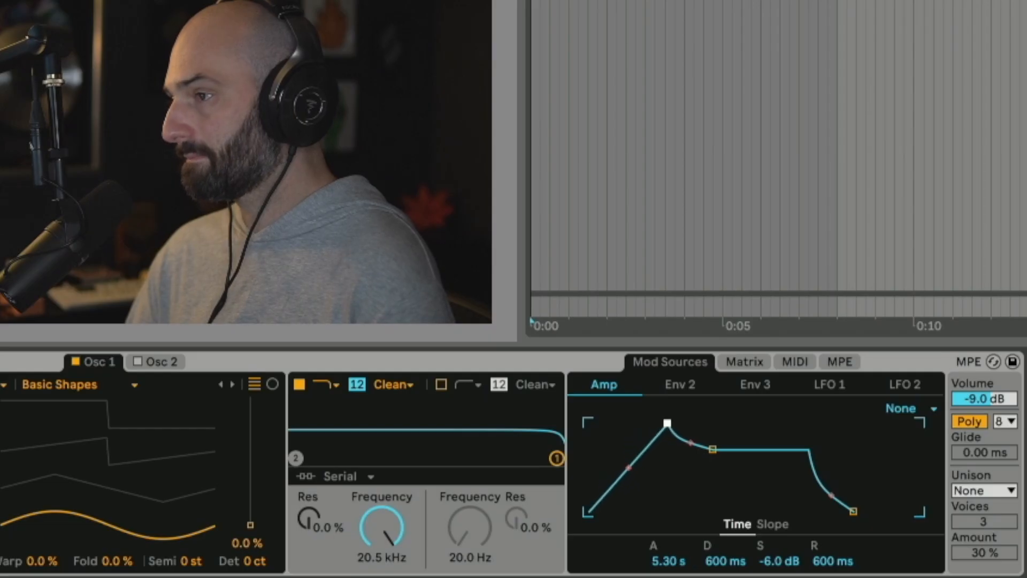
left_click_drag(685, 424, 664, 424)
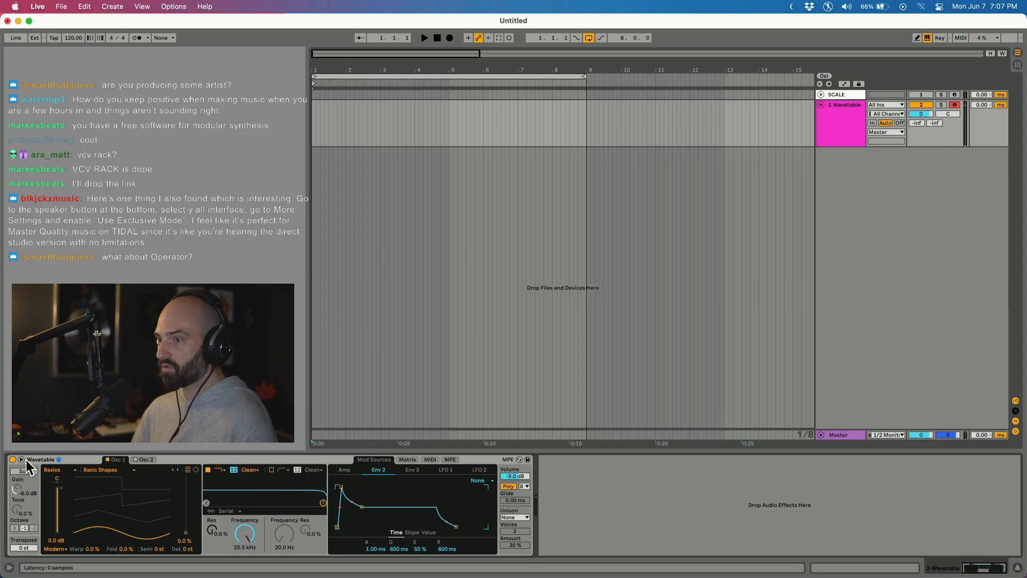
In Wavetable's expanded view, modulate Pitch from Env 2 by 48 and set the Env 2 attack to about 1.87 ms
left_click(21, 459)
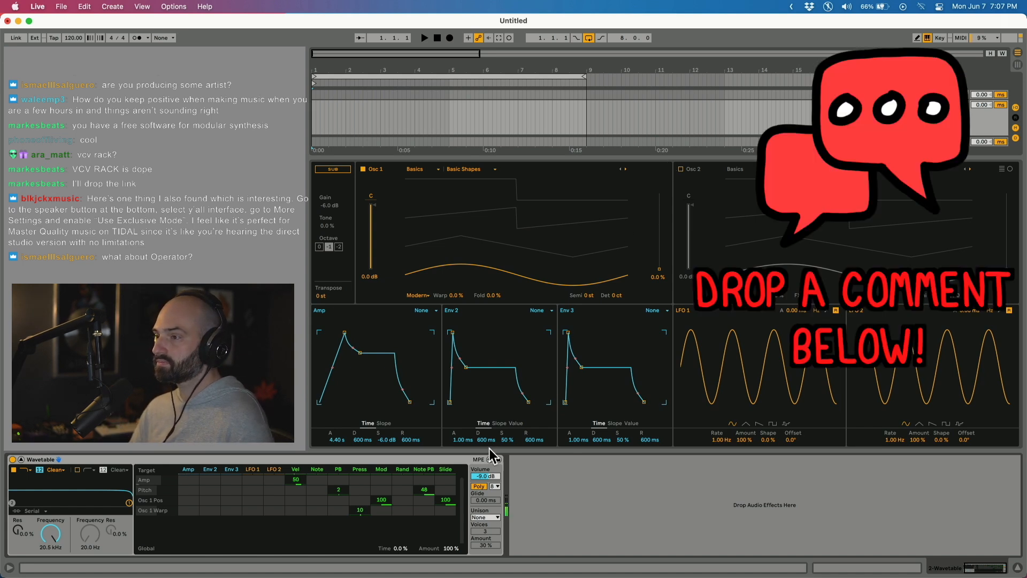
left_click_drag(210, 490, 210, 481)
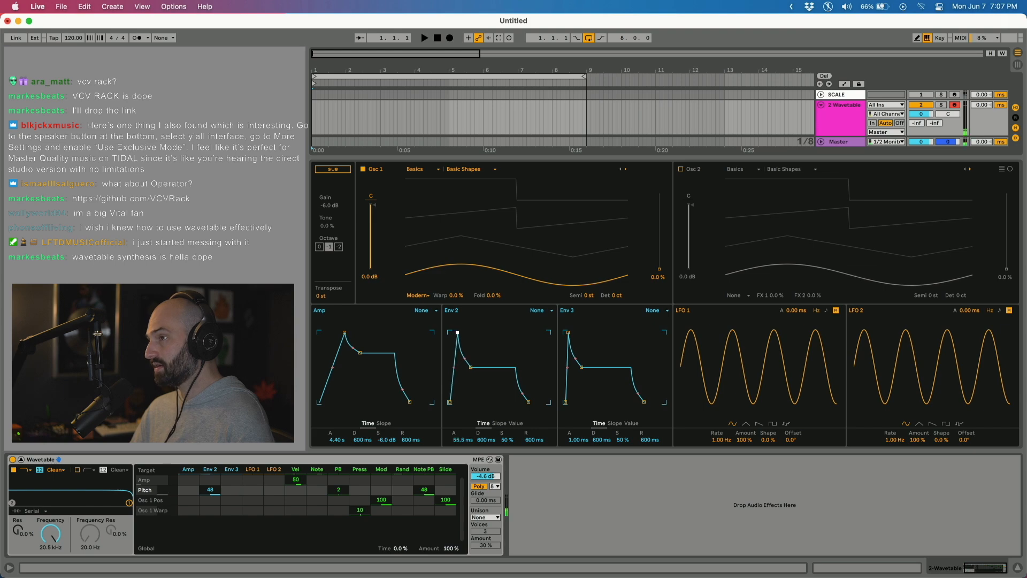
left_click_drag(459, 332, 468, 332)
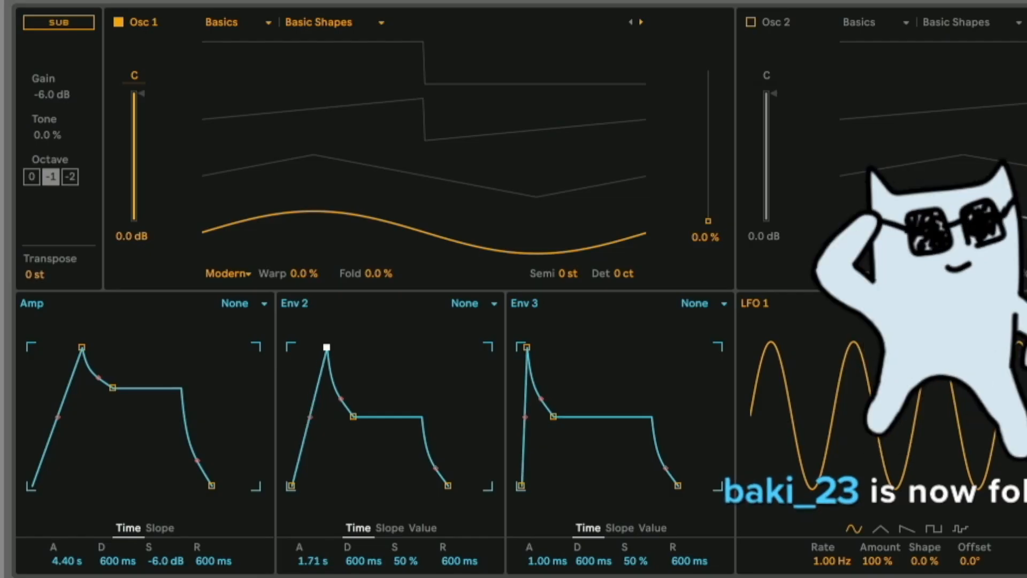
mouse_move(326, 346)
left_mouse_down()
mouse_move(344, 347)
mouse_move(314, 347)
left_mouse_up()
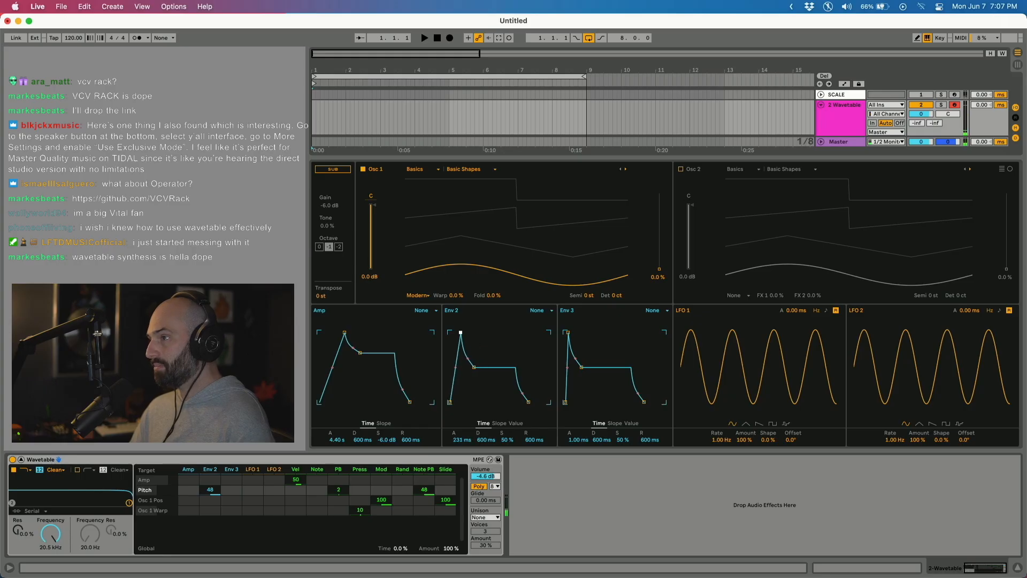
left_click_drag(461, 333, 453, 333)
Replace Env 2's Pitch modulation with an Amp envelope amount of 48, and set the Amp attack to about 2.13 s
double_click(210, 491)
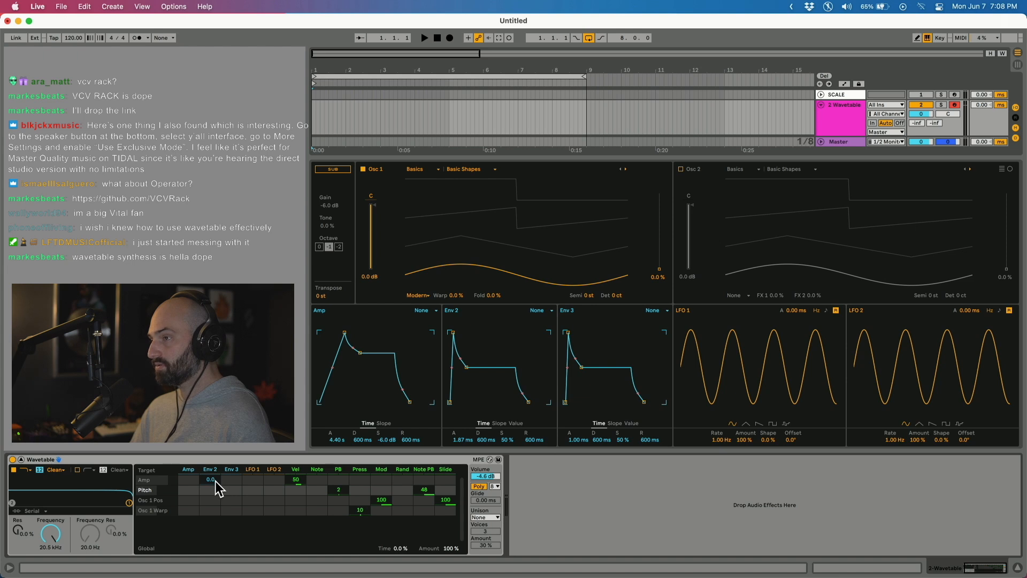
left_click_drag(215, 481, 215, 439)
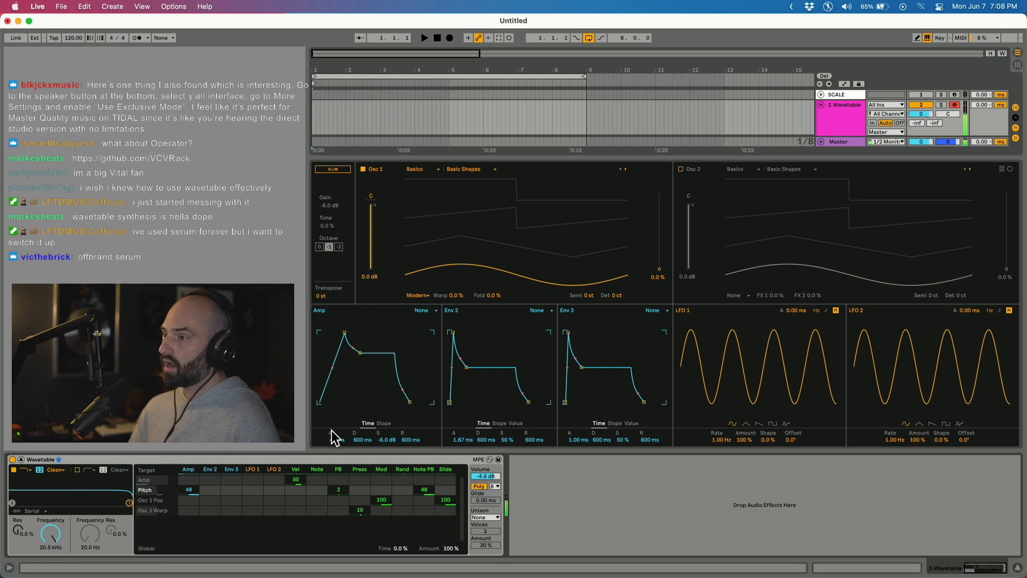
left_click_drag(339, 440, 339, 447)
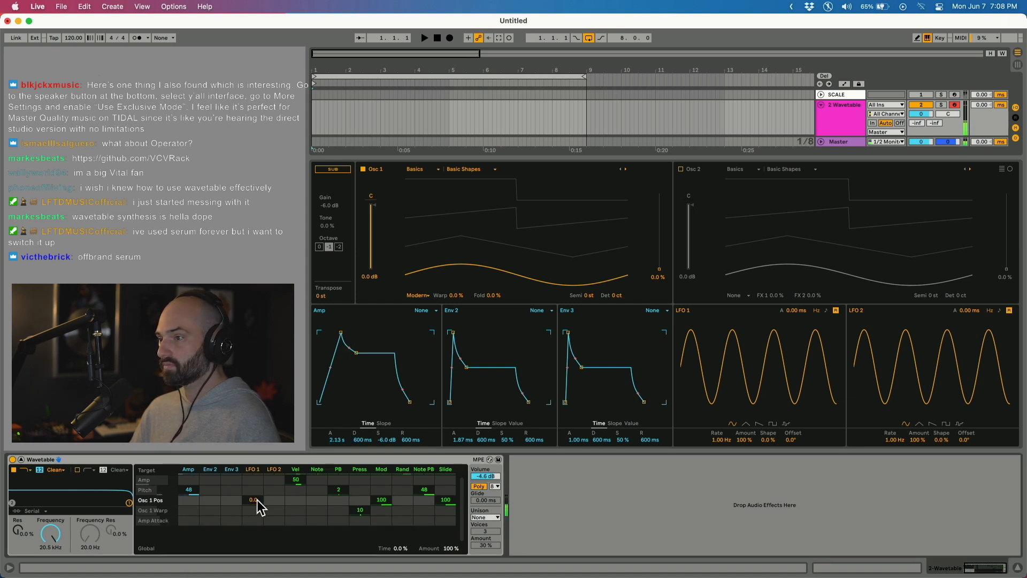
Modulate Osc 1 Pos from LFO 1 by 100 and raise the LFO 1 rate to about 11.89 Hz
left_click_drag(253, 500, 253, 479)
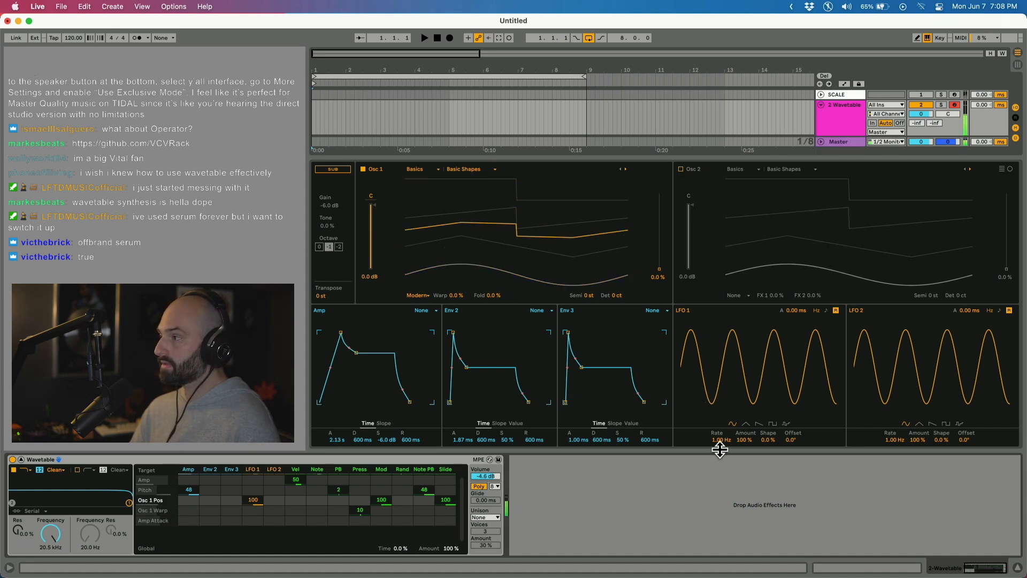
left_click_drag(721, 441, 722, 373)
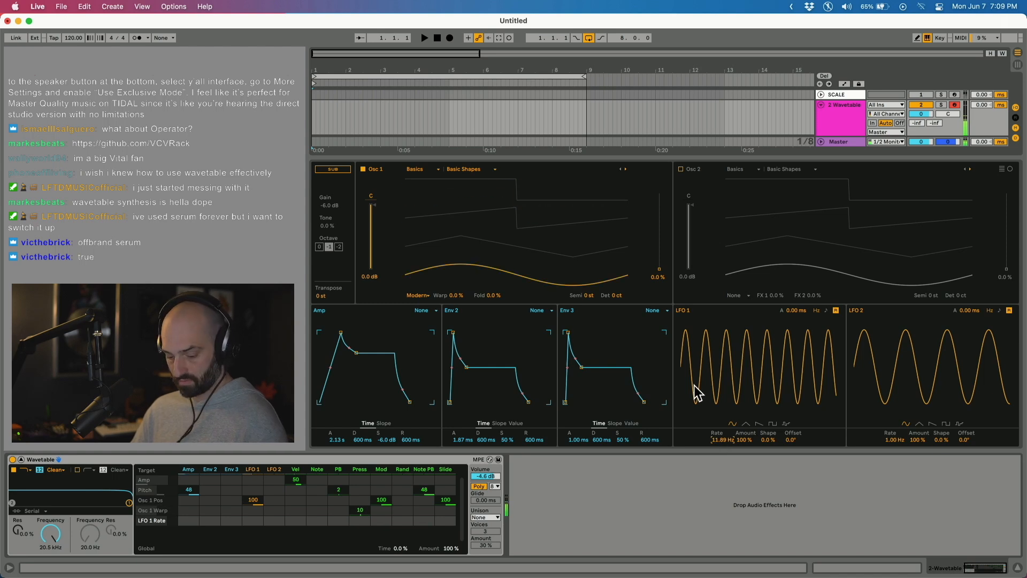
Load the Saw Dual 1 wavetable into Osc 1
left_click(476, 169)
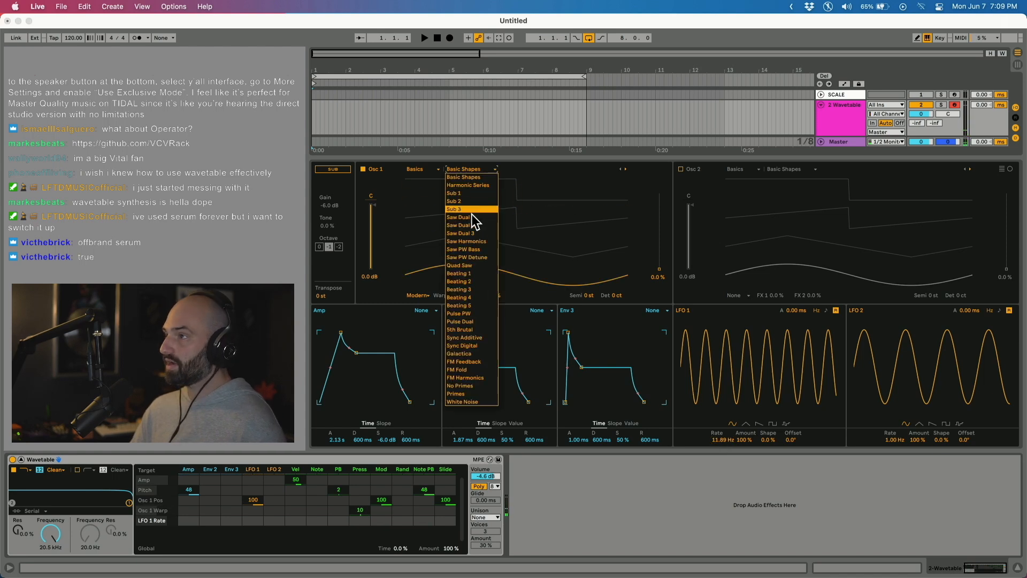
left_click(472, 217)
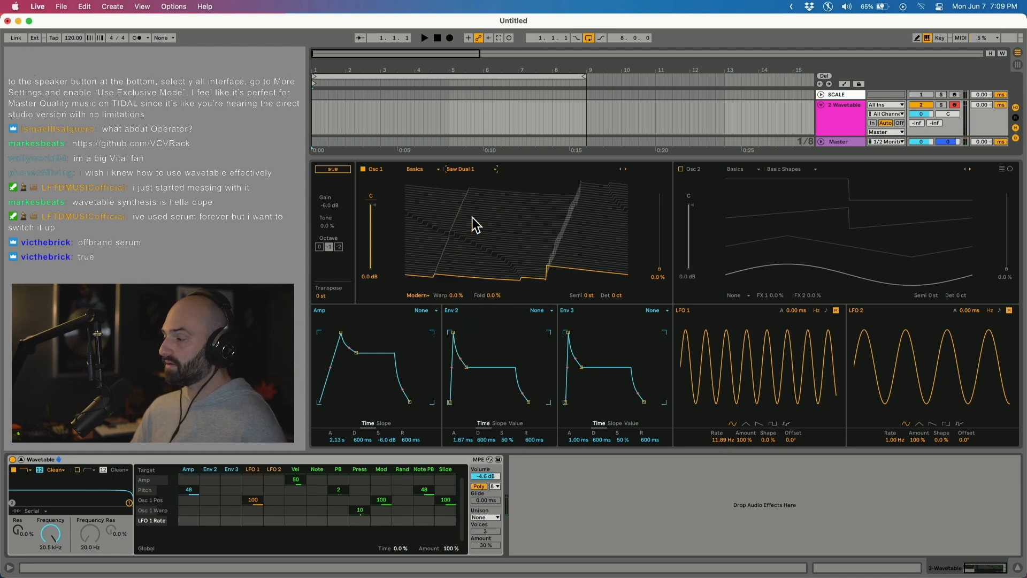
left_click(482, 169)
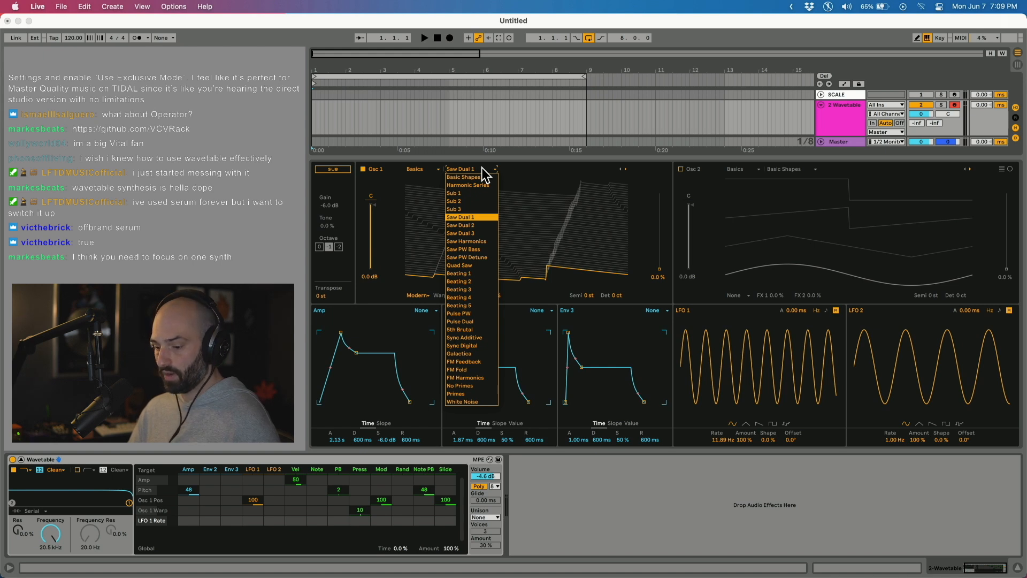
left_click(523, 168)
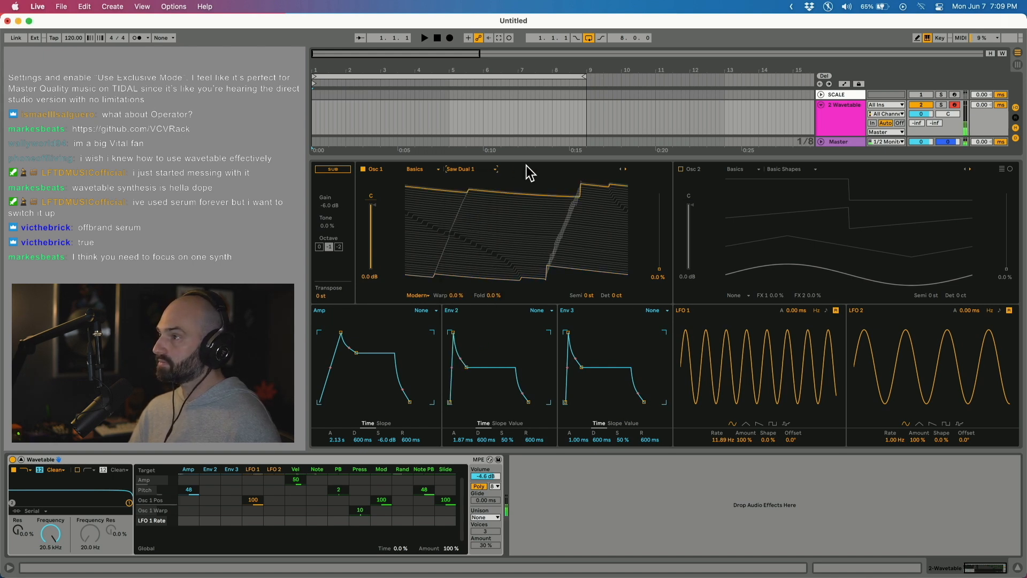
Modulate LFO 1 Rate from the Amp envelope by 100 and lower the LFO 1 rate to about 1.31 Hz
left_click(718, 441)
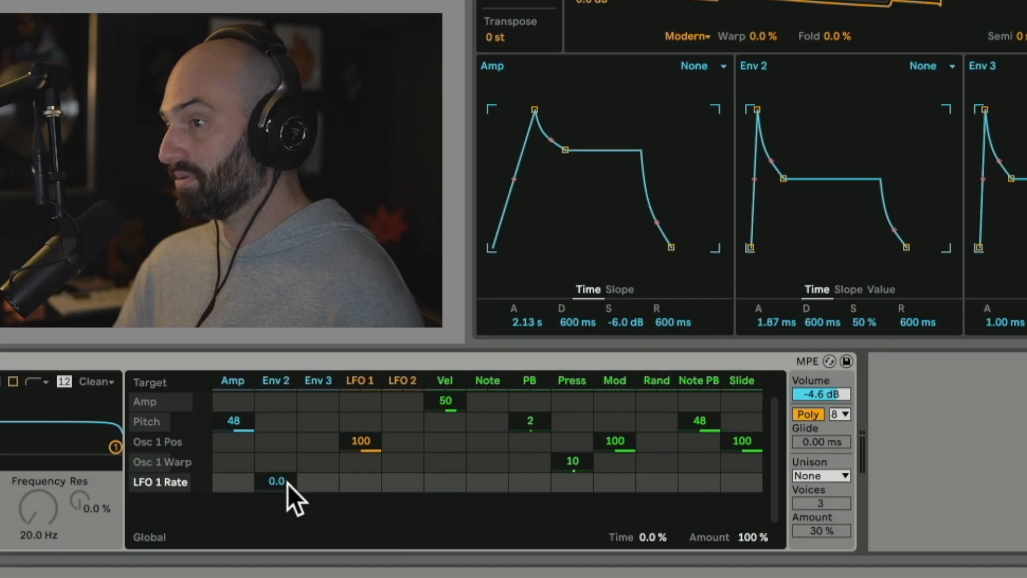
left_click_drag(234, 482, 234, 439)
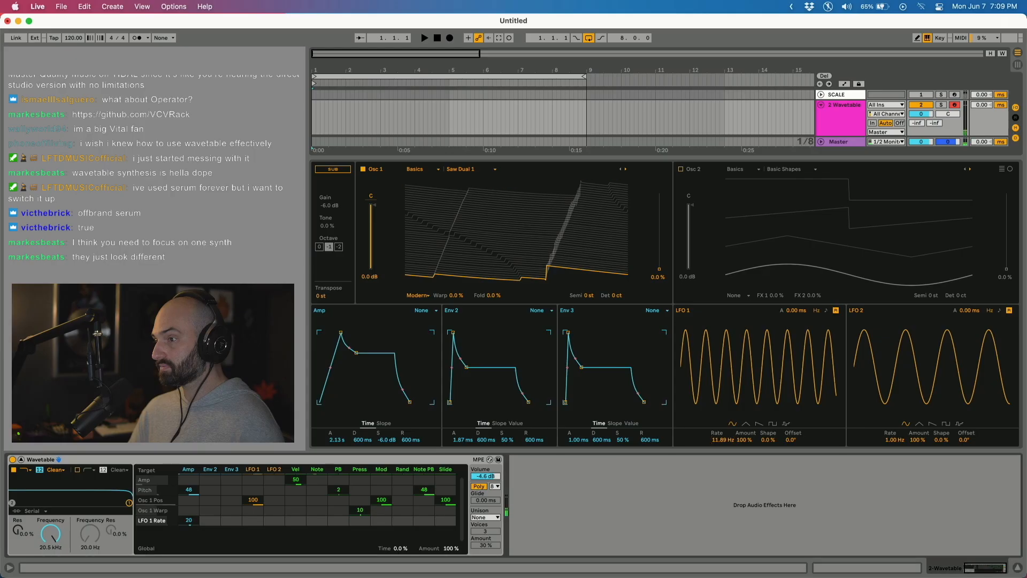
left_click_drag(189, 520, 188, 511)
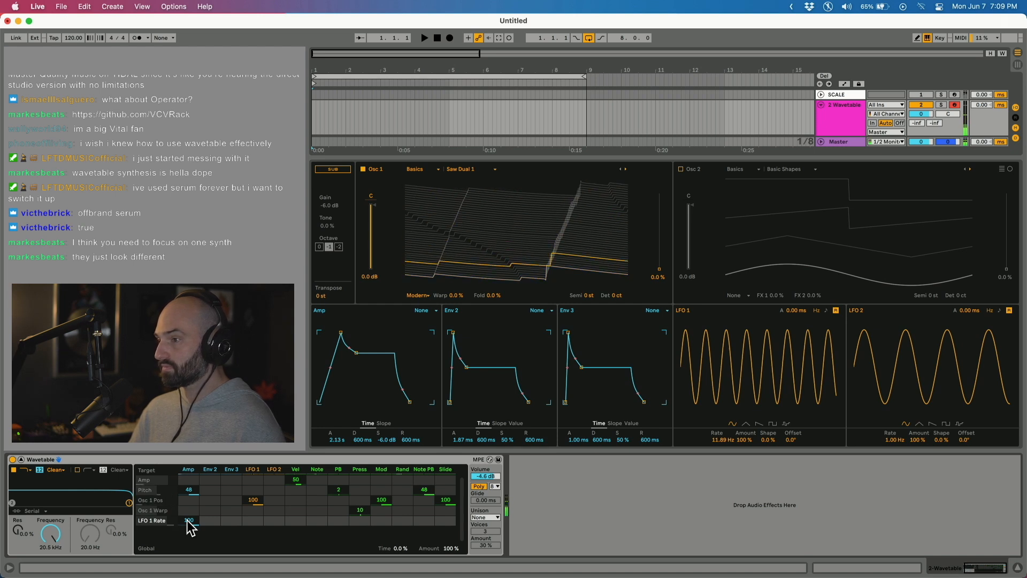
left_click_drag(702, 441, 711, 450)
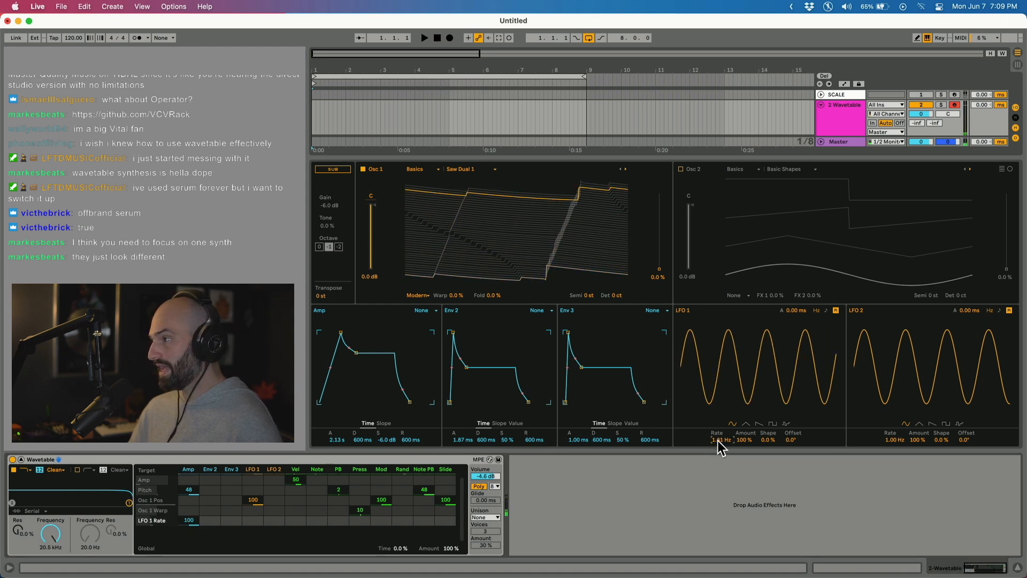
Switch Osc 1 to Beating 2, and set the Amp to LFO 1 Rate amount to 70 and LFO 1 to Osc 1 Pos to 81
left_click(468, 170)
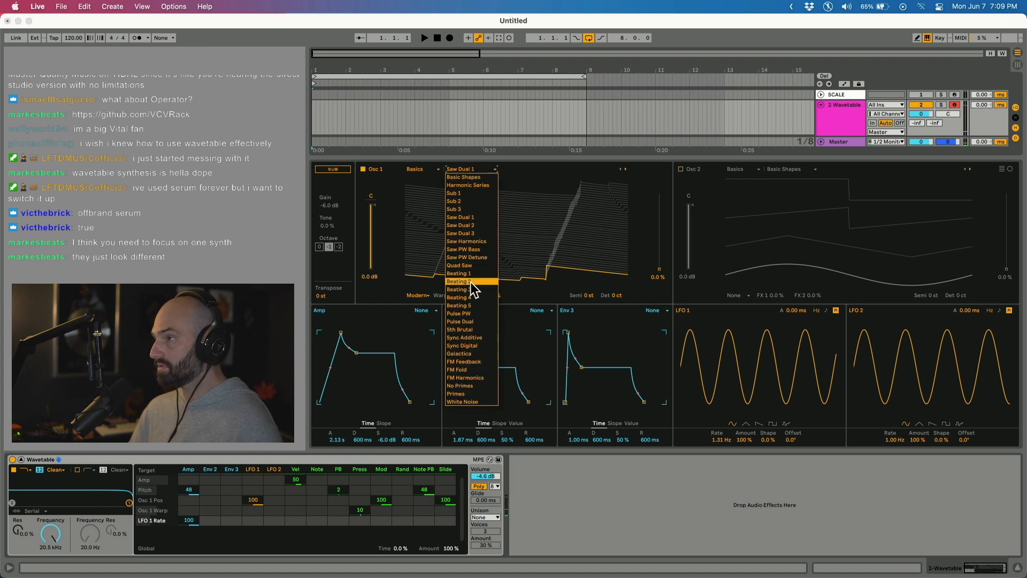
left_click(459, 281)
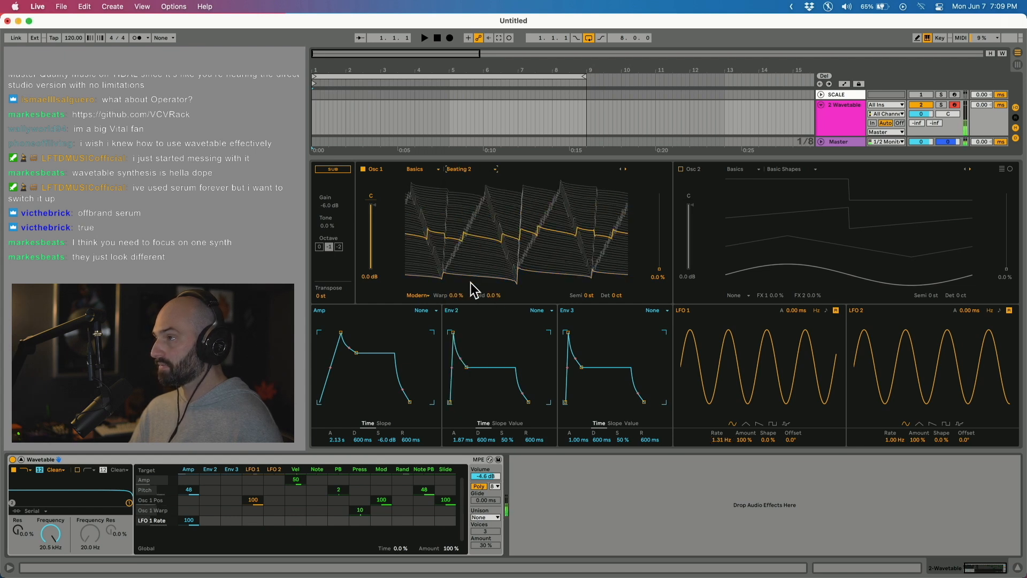
left_click_drag(188, 521, 188, 526)
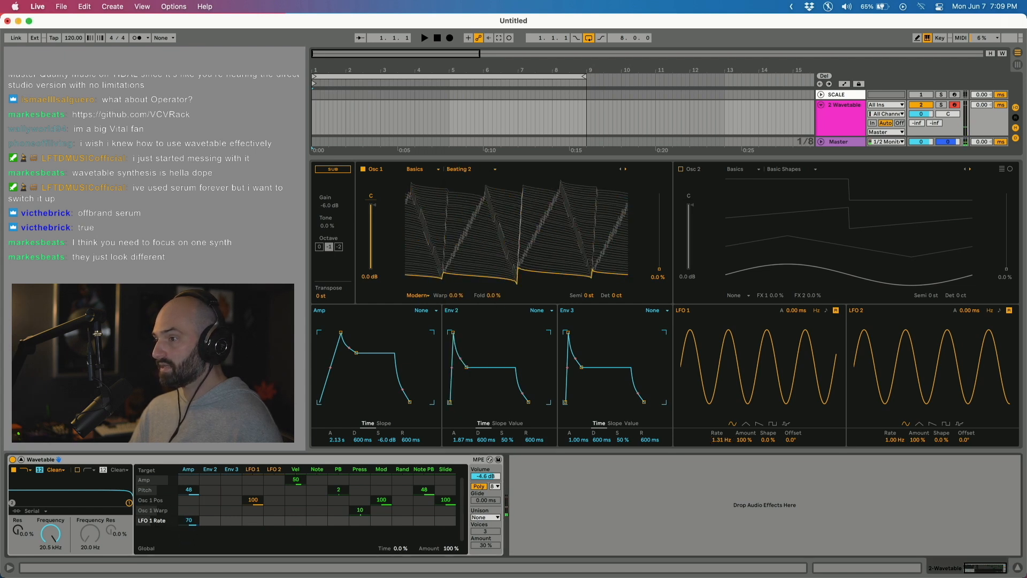
left_click_drag(253, 503, 253, 515)
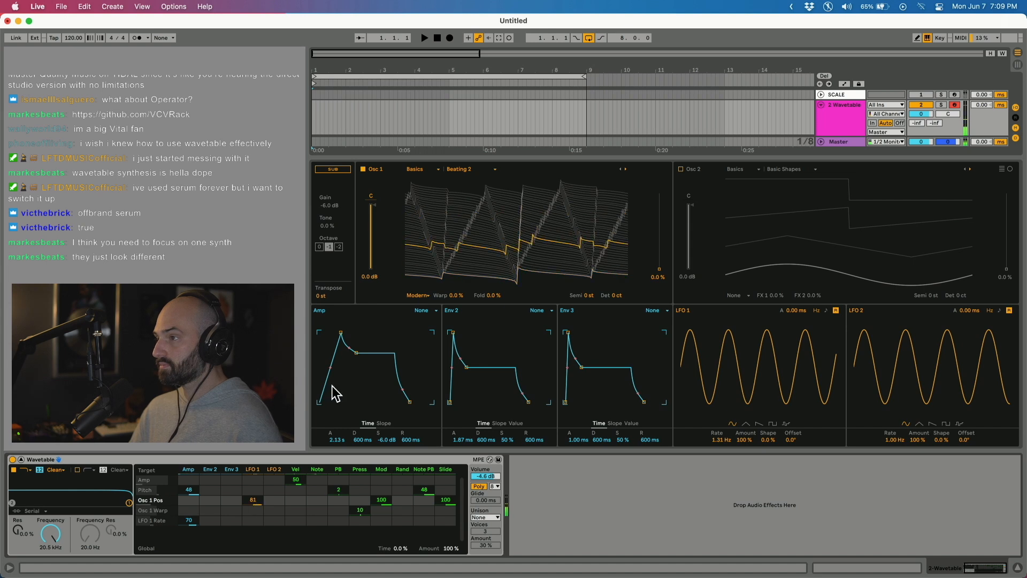
Reshape the Amp envelope to about 3.12 s attack, 33.5 ms decay, -inf dB sustain and 1.50 ms release
left_click_drag(357, 353, 344, 418)
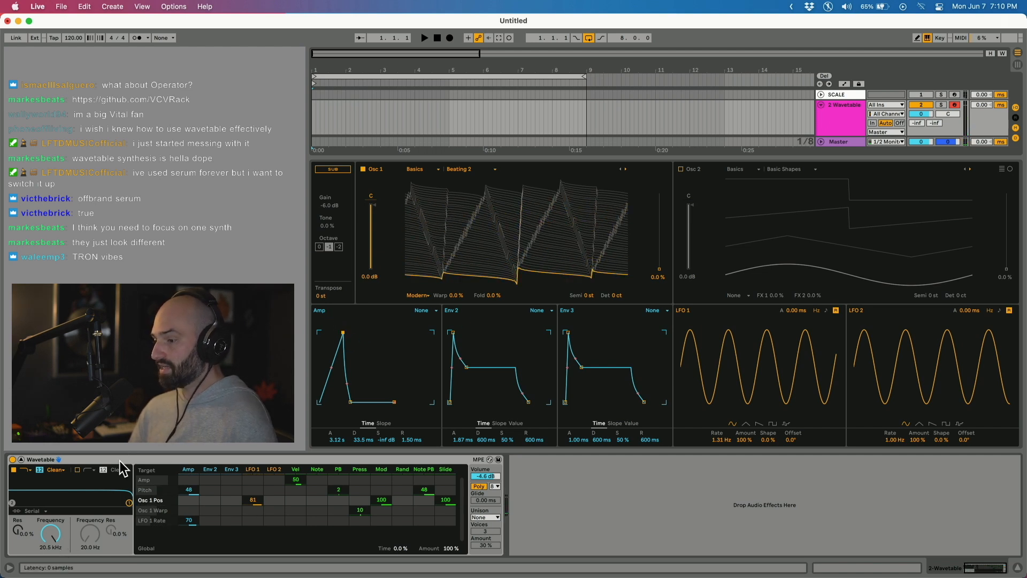
Enable Osc 2 with the Quad Saw wavetable and modulate its position from LFO 1 by 73
left_click(680, 169)
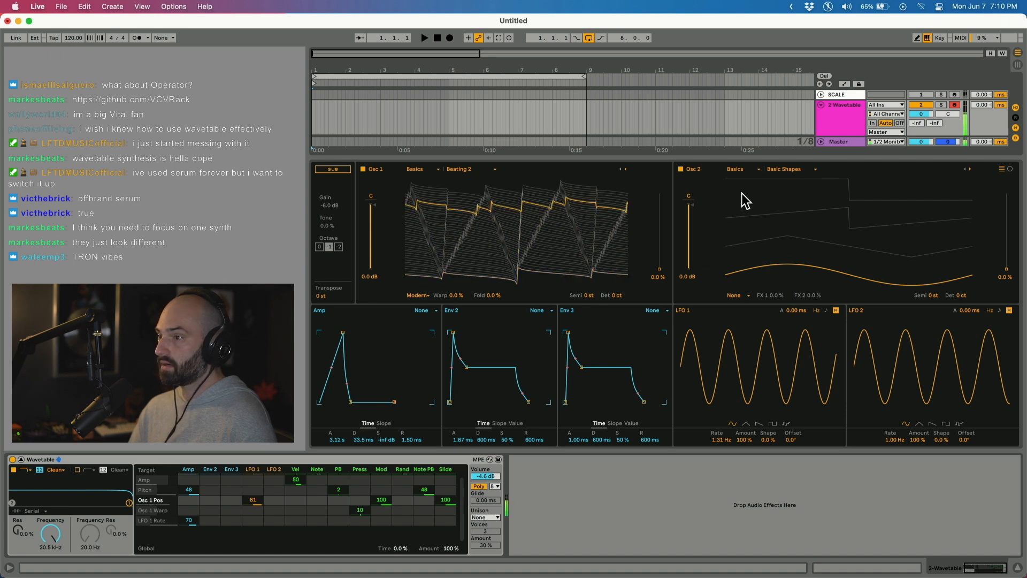
left_click(790, 169)
left_click(791, 267)
mouse_move(850, 257)
left_mouse_down()
mouse_move(850, 185)
mouse_move(849, 260)
left_mouse_up()
left_click(254, 531)
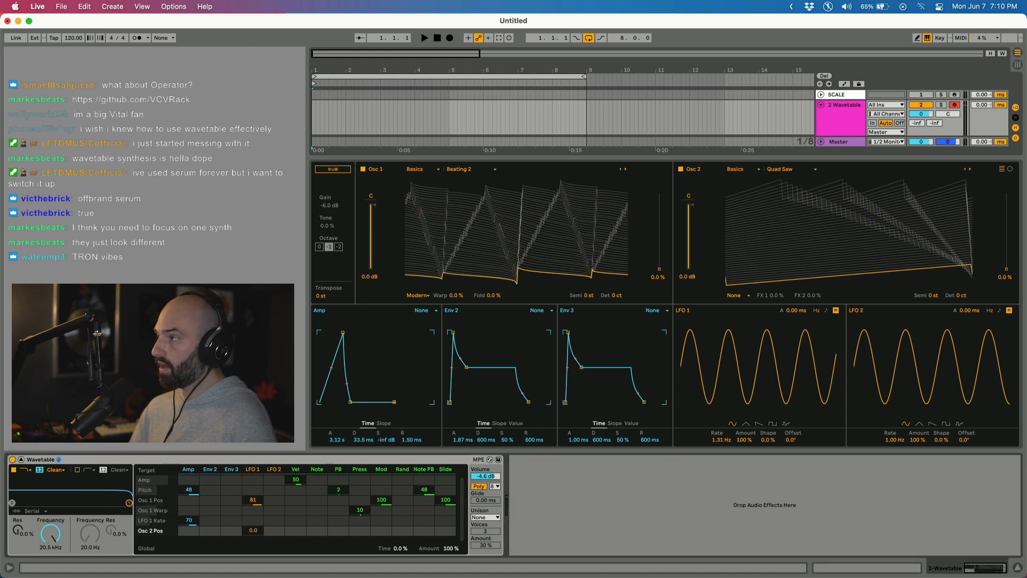
mouse_move(253, 531)
left_mouse_down()
mouse_move(253, 514)
mouse_move(258, 538)
left_mouse_up()
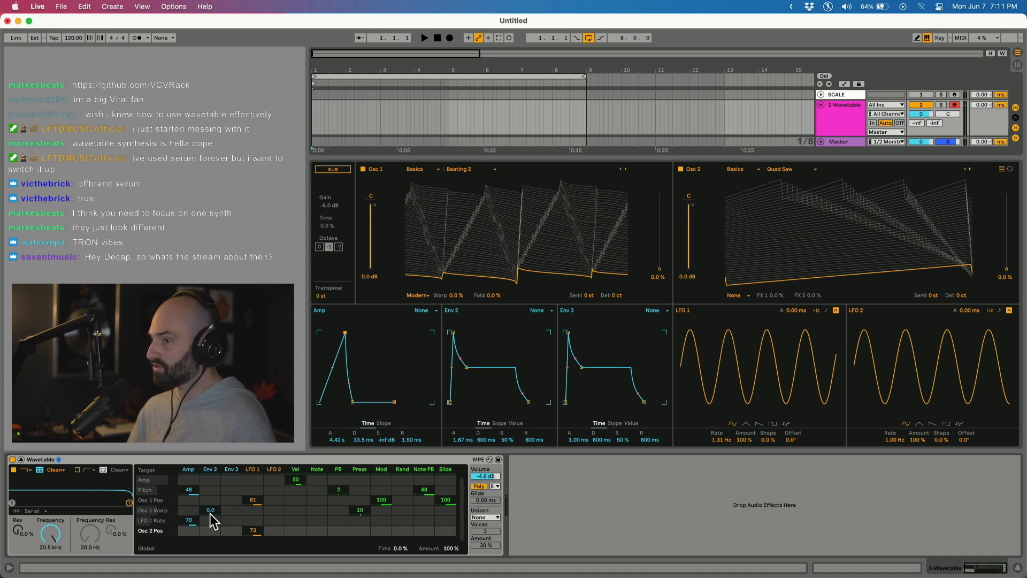
Modulate Osc 1 Warp from Env 2 by 100 and load the Sync Digital wavetable into Osc 1
left_click_drag(210, 514, 210, 477)
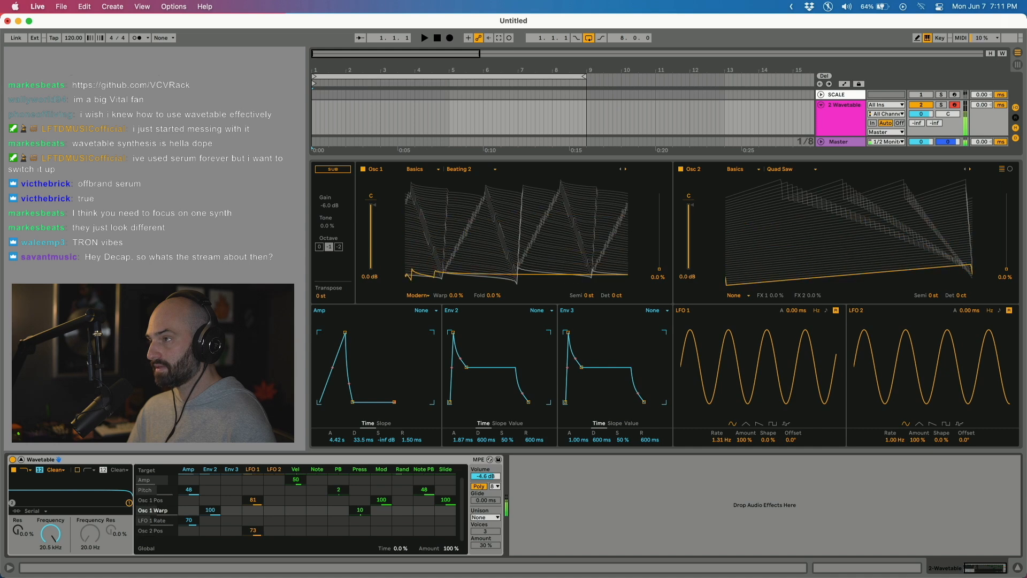
left_click(474, 169)
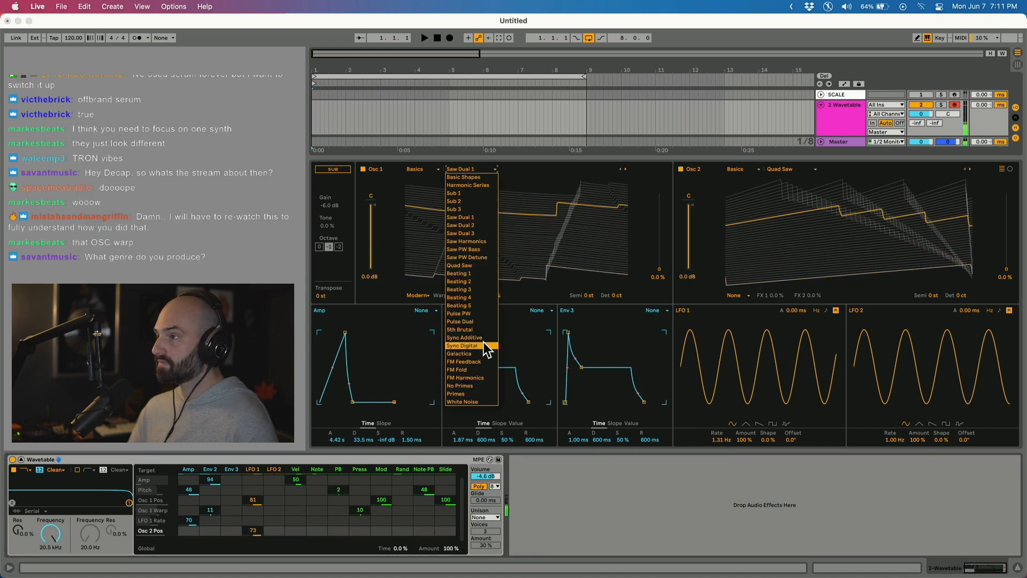
left_click(463, 346)
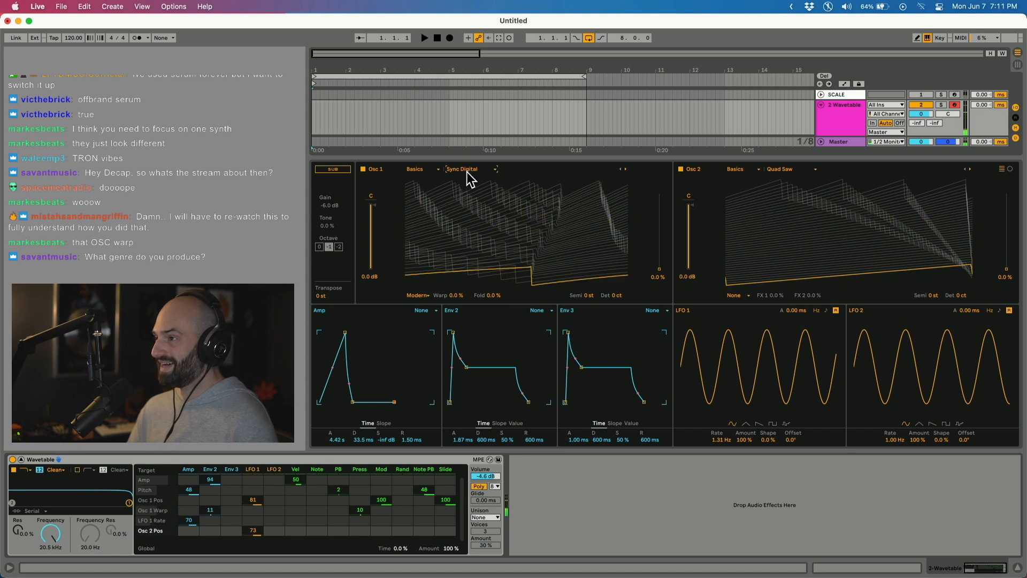
Set the Osc 2 effect mode to Fm with Amt at 60%
left_click(740, 297)
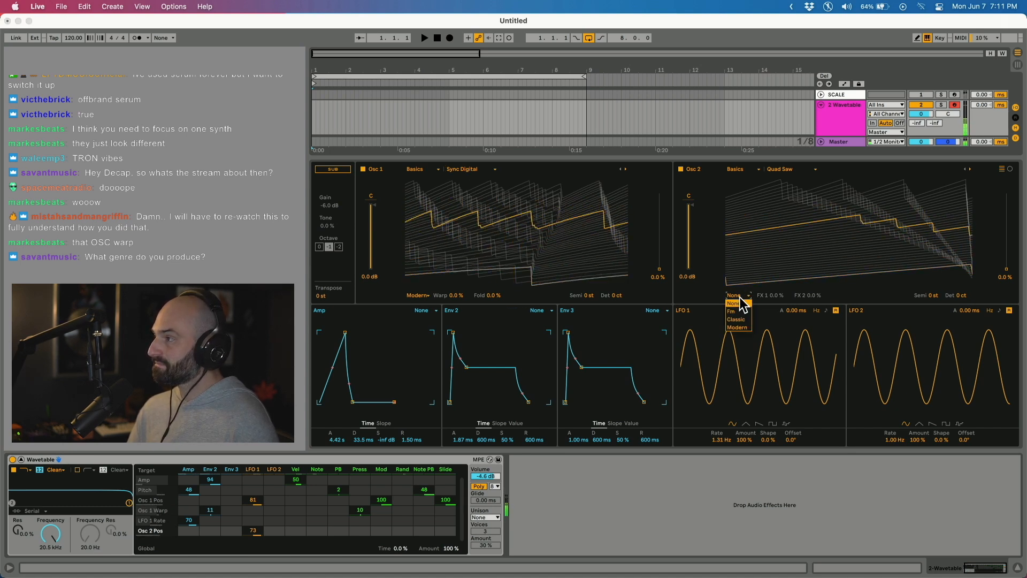
left_click(740, 309)
left_click_drag(776, 297, 807, 266)
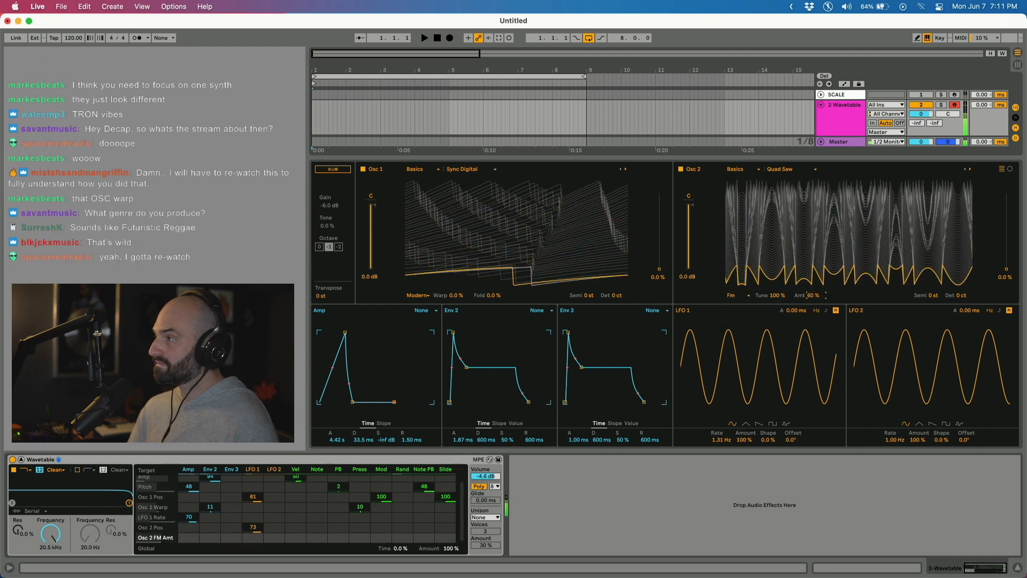
left_click(733, 296)
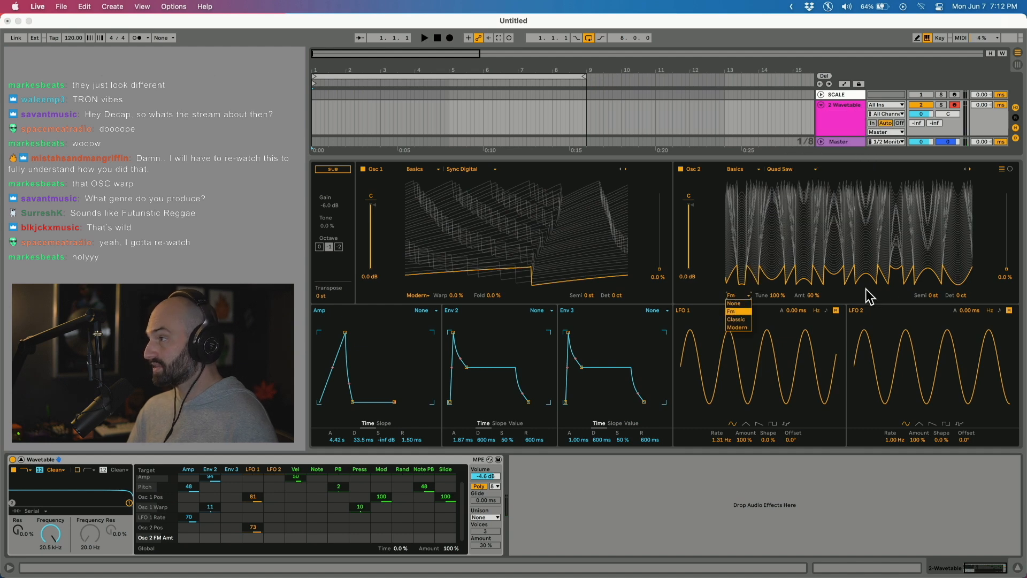
left_click(886, 288)
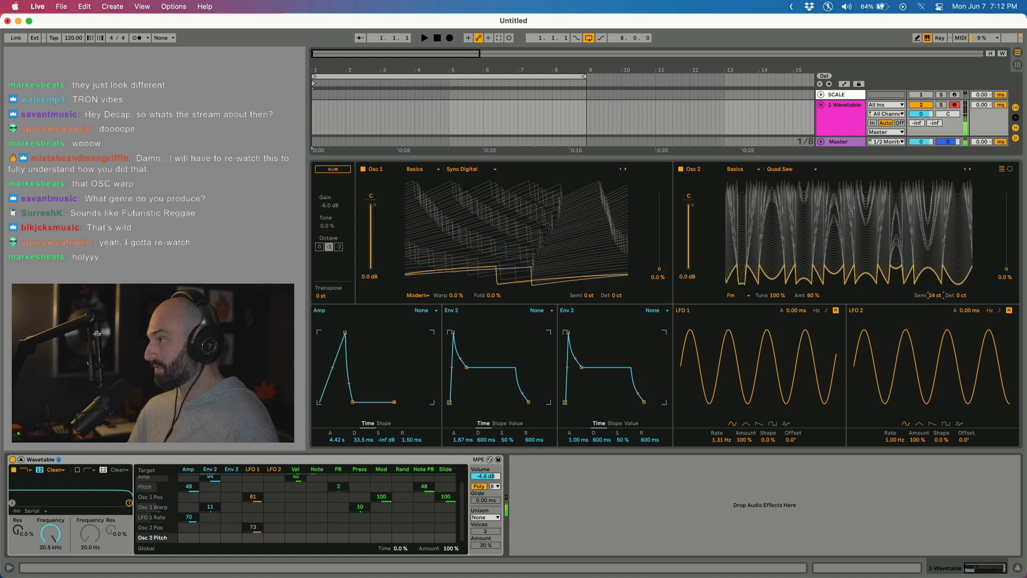
Try transposing Osc 2 up 24 semitones and reset it to 0 st
left_click_drag(933, 296, 932, 297)
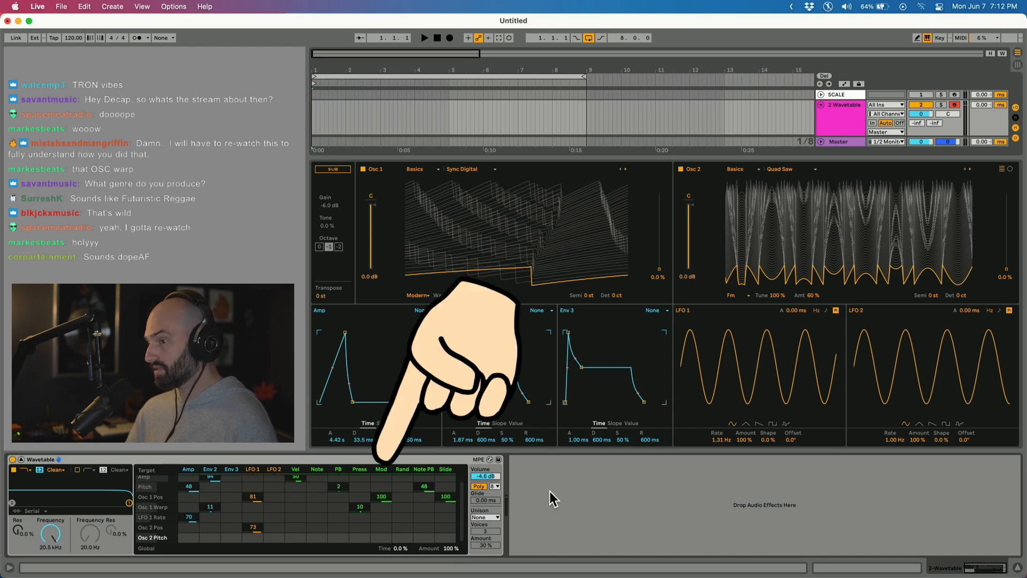
left_click_drag(932, 295, 933, 256)
double_click(931, 295)
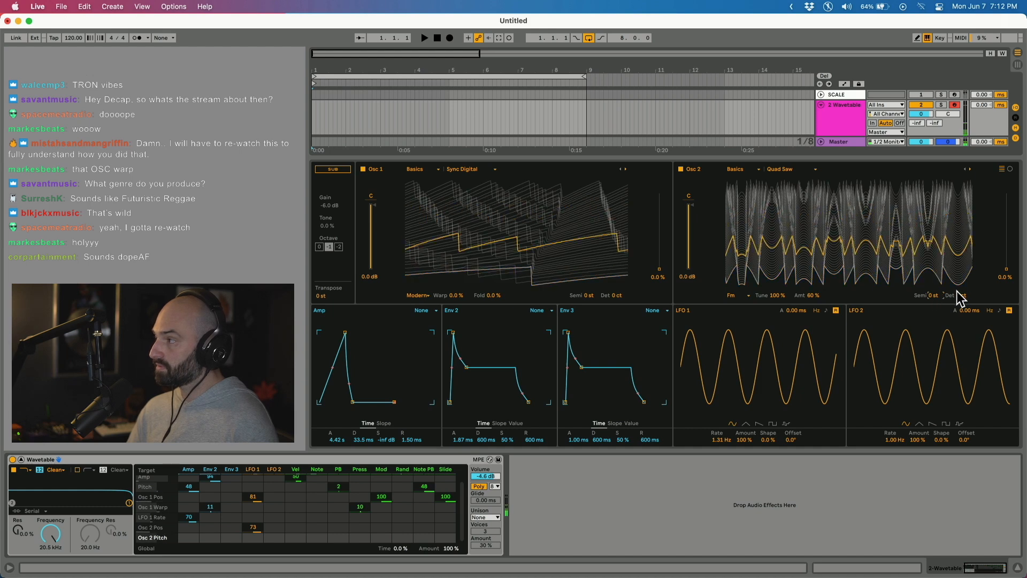
mouse_move(1009, 273)
left_mouse_down()
mouse_move(1009, 194)
mouse_move(1009, 269)
left_mouse_up()
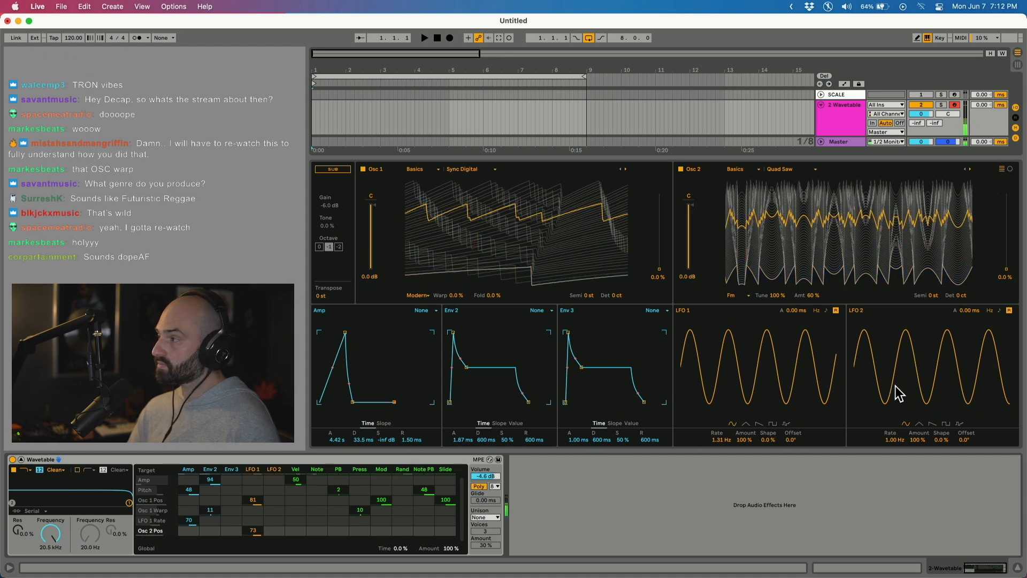
Set LFO 2 to 30 Hz rate, 51% amount, 52% shape and 152° offset, and its Pitch modulation to 9
left_click_drag(891, 439, 891, 482)
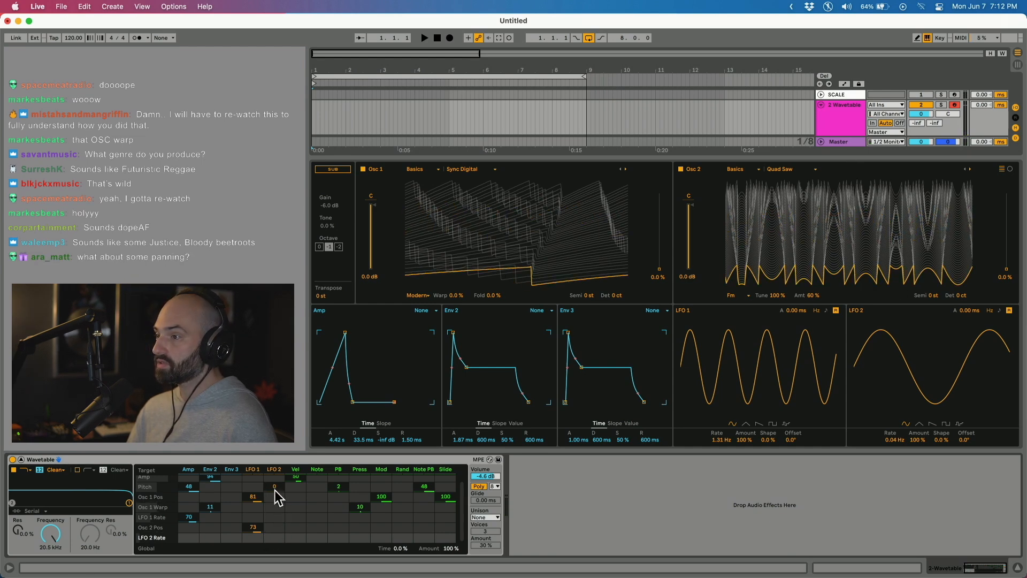
left_click_drag(275, 489, 275, 463)
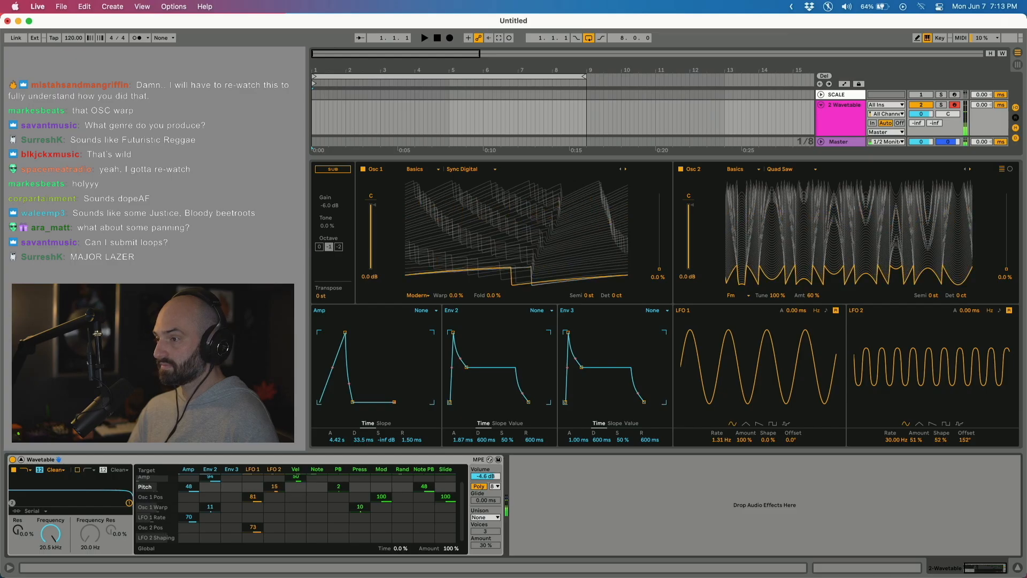
right_click(275, 486)
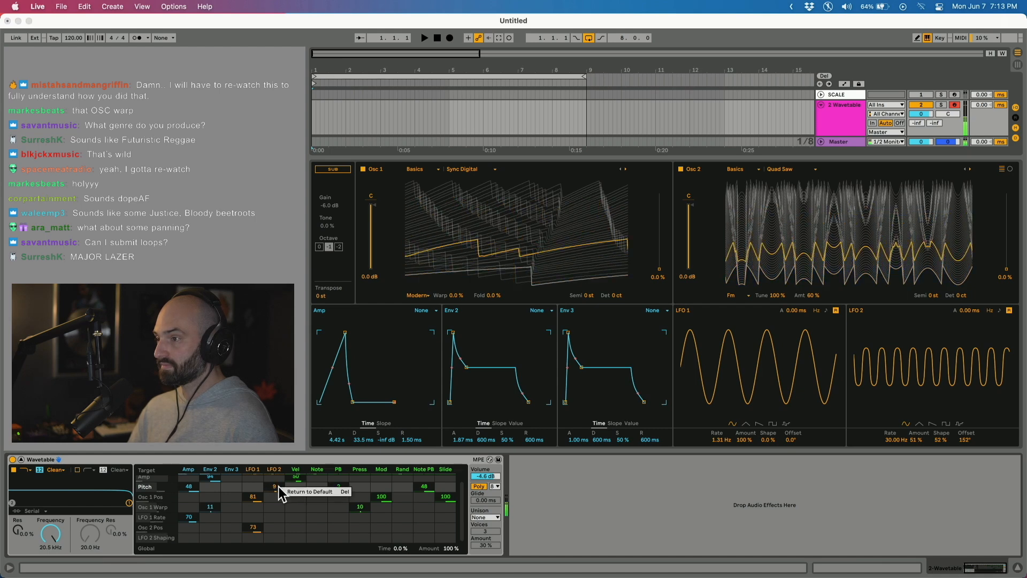
left_click(274, 486)
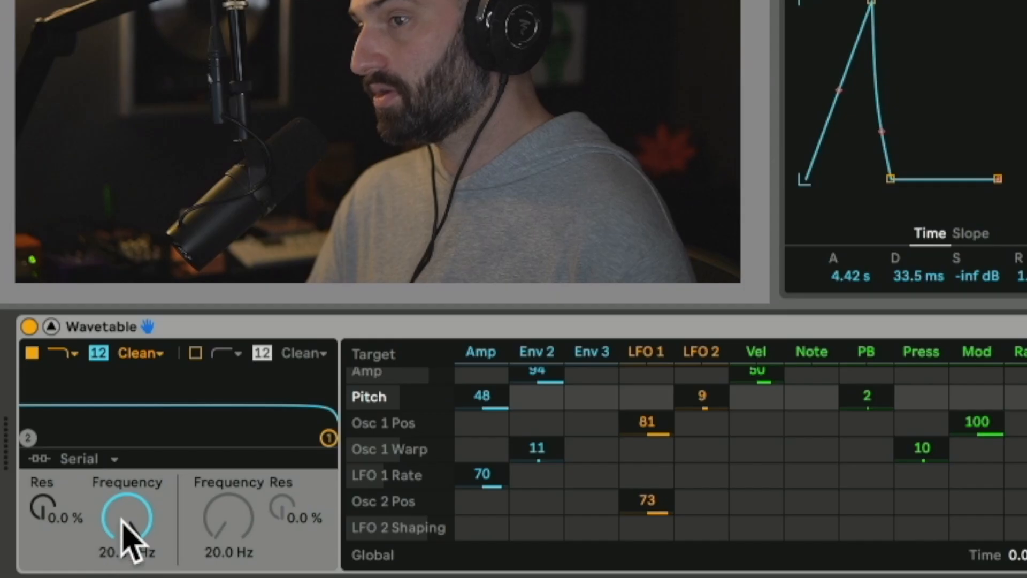
Set Filter 1 to 74.9 Hz with 37% resonance, and modulate its frequency by 100 and resonance by 41 from Amp
left_click(50, 532)
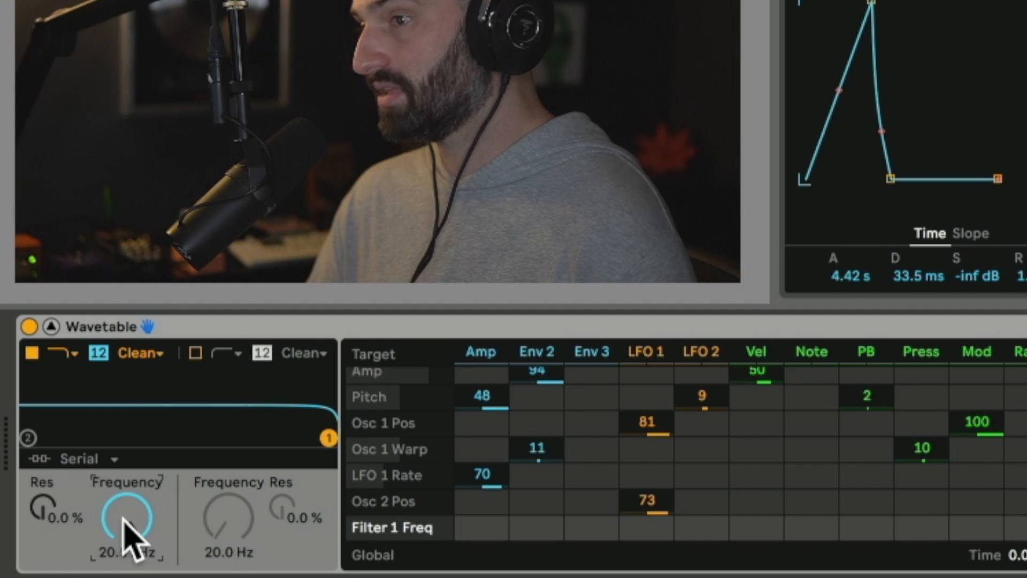
left_click_drag(126, 511, 126, 541)
left_click_drag(150, 506, 118, 552)
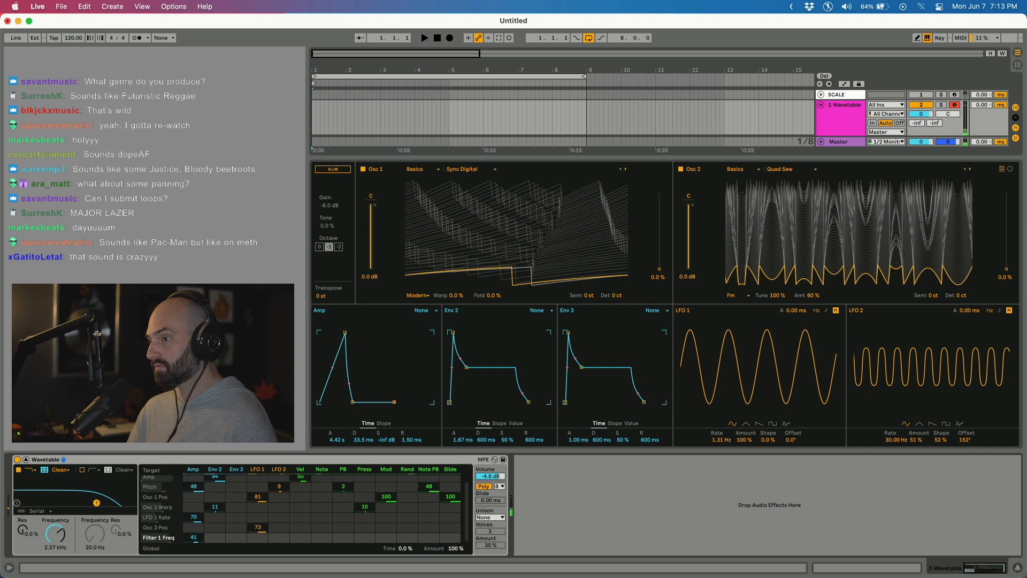
left_click_drag(193, 537, 194, 507)
left_click_drag(60, 535, 60, 556)
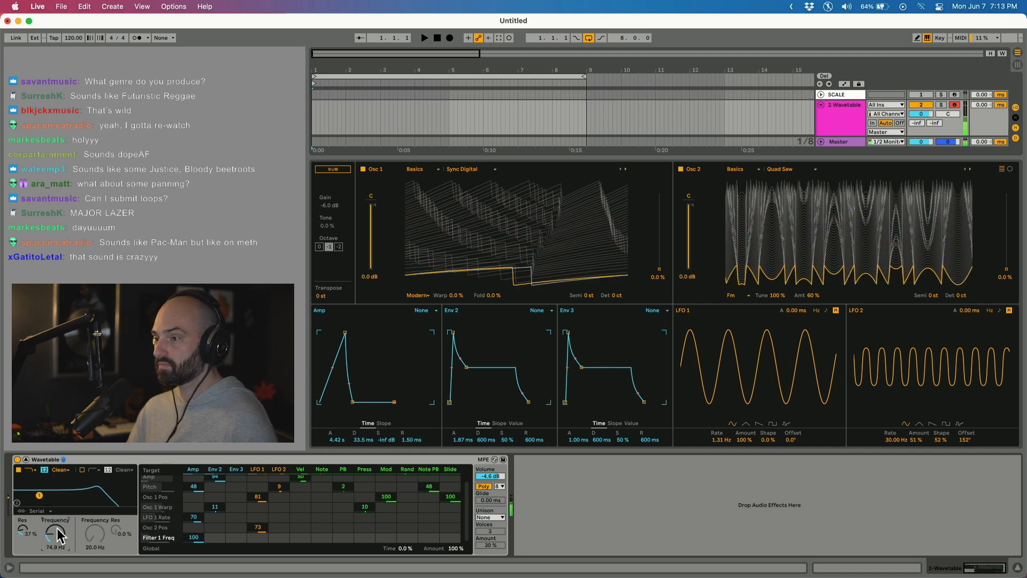
left_click(24, 529)
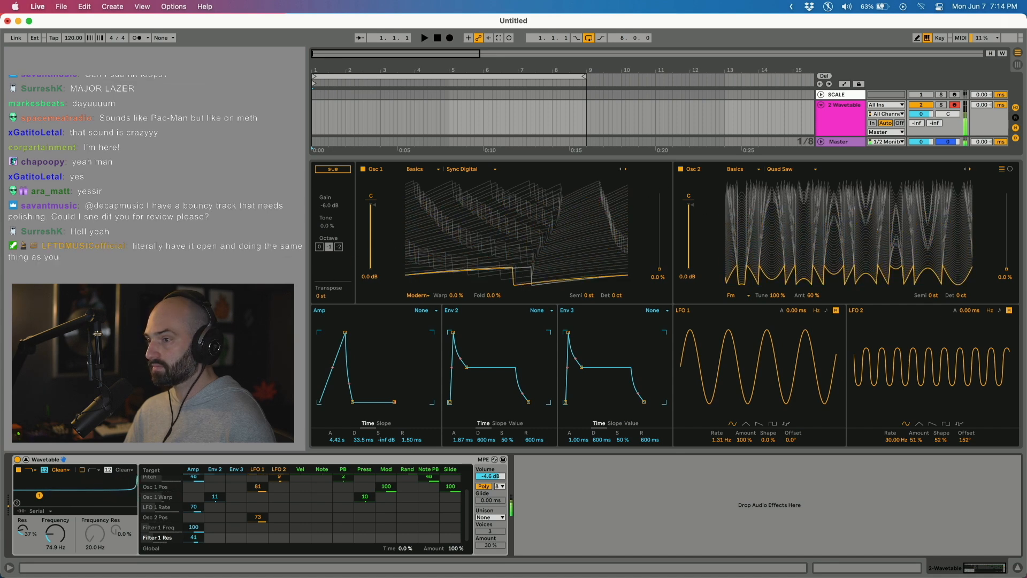
Enable Filter 2 at 20 Hz and modulate its frequency from the Amp envelope by 45
left_click_drag(99, 535, 98, 550)
right_click(98, 532)
left_click(97, 533)
left_click_drag(194, 537, 198, 538)
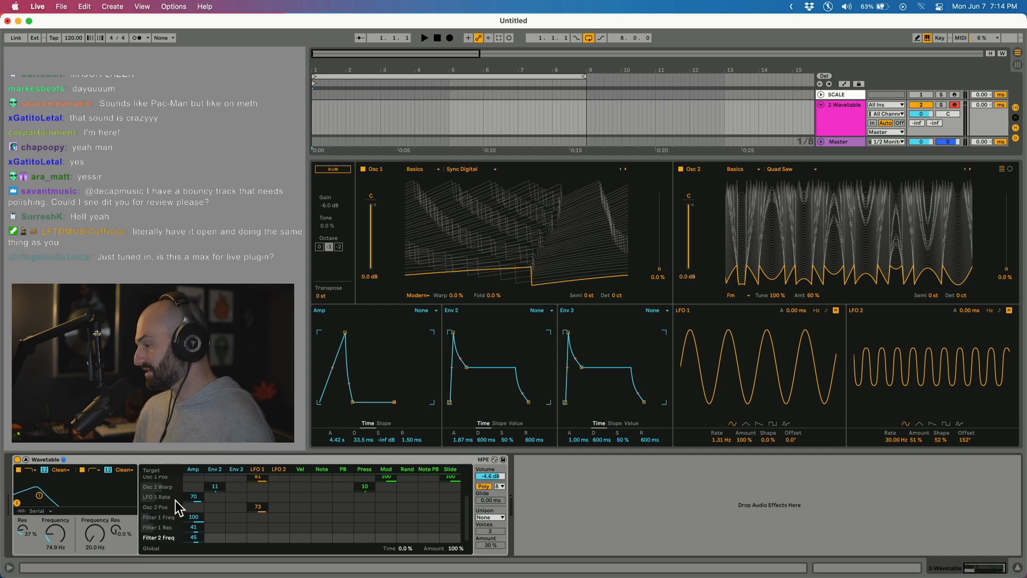
Enlarge the expanded Wavetable view to full height and switch the voice mode to Mono
left_click_drag(444, 156, 455, 45)
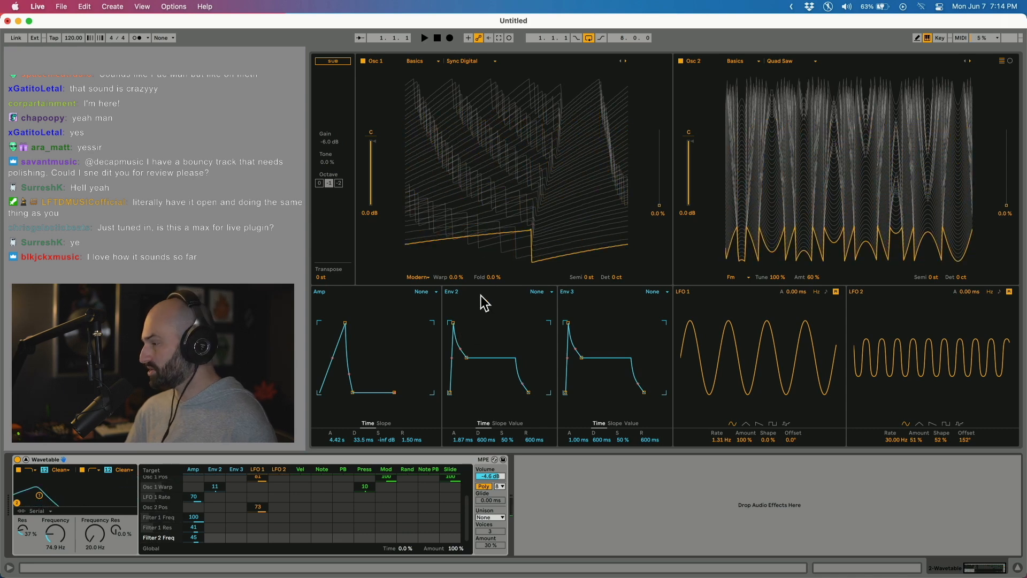
left_click(490, 518)
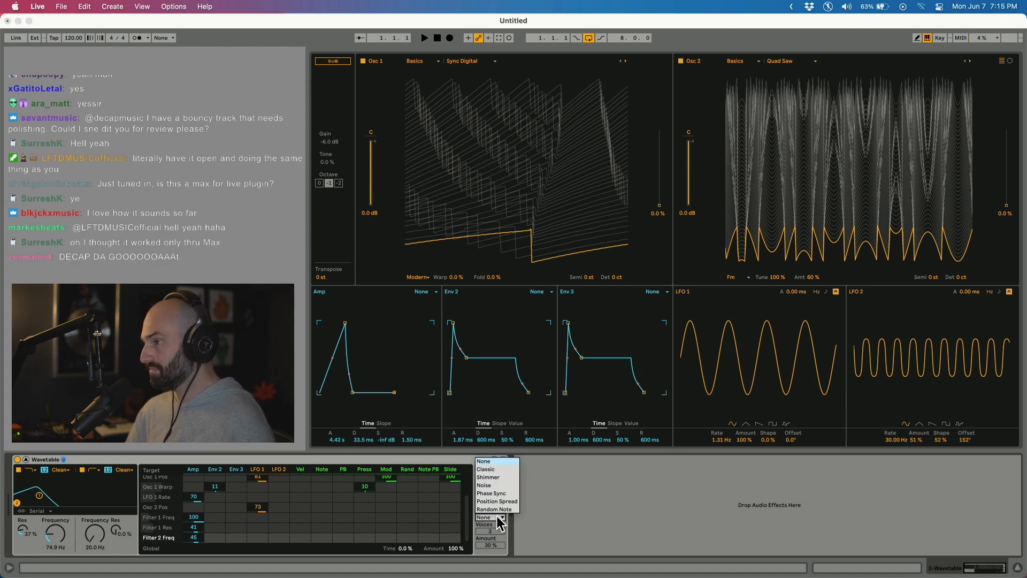
left_click(569, 530)
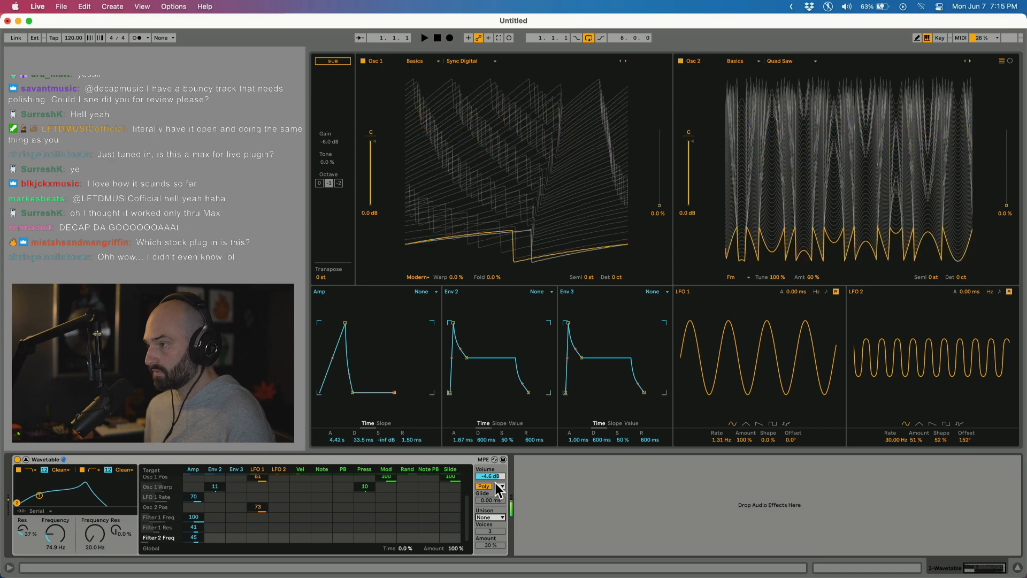
left_click(492, 488)
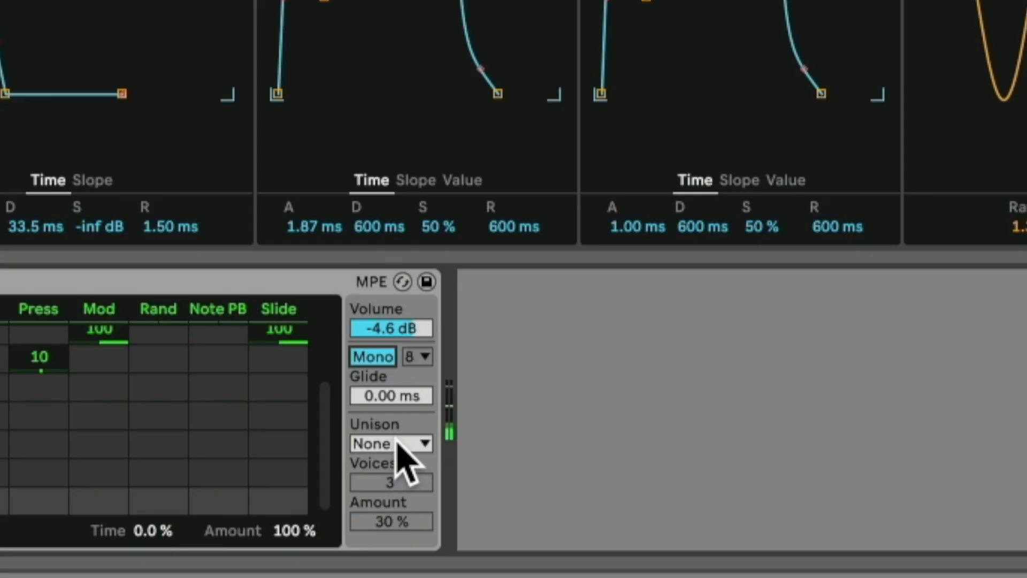
Set the unison mode to Classic with 8 voices and 100% amount
left_click(491, 518)
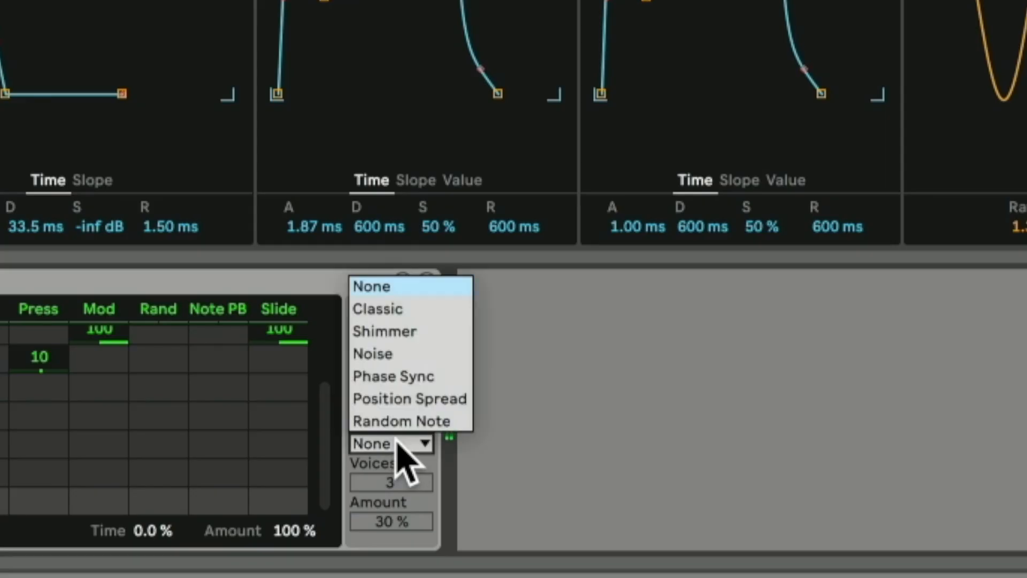
left_click(399, 311)
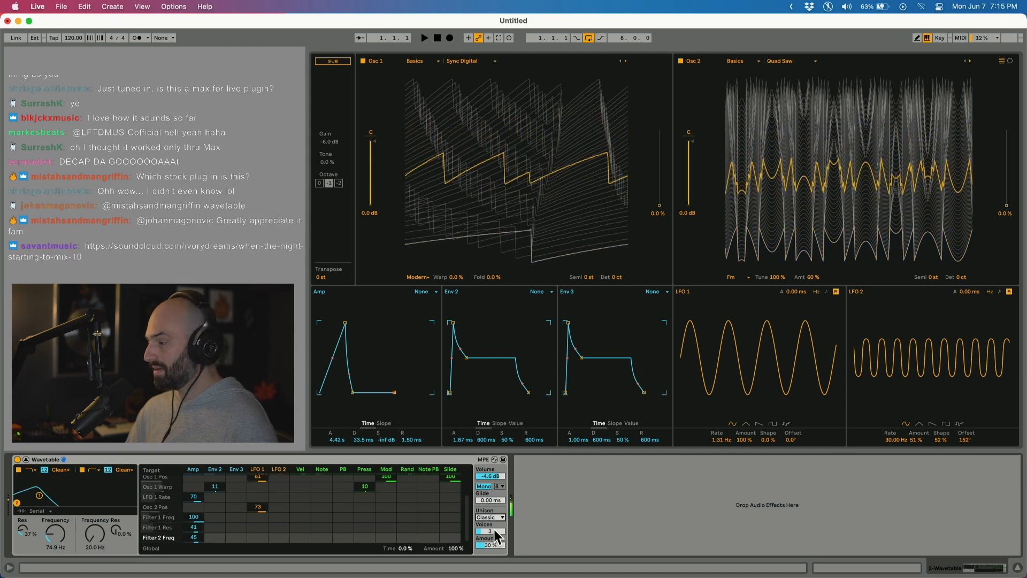
left_click_drag(490, 532, 495, 507)
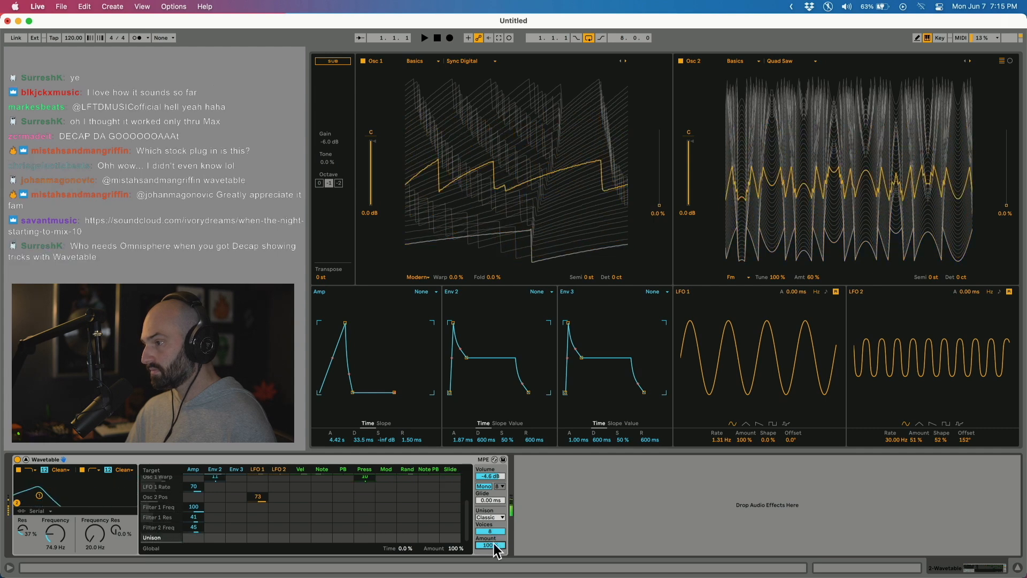
Audition the Shimmer, Noise and Random Note unison modes and settle on Noise with 4 voices
left_click(495, 517)
left_click(496, 476)
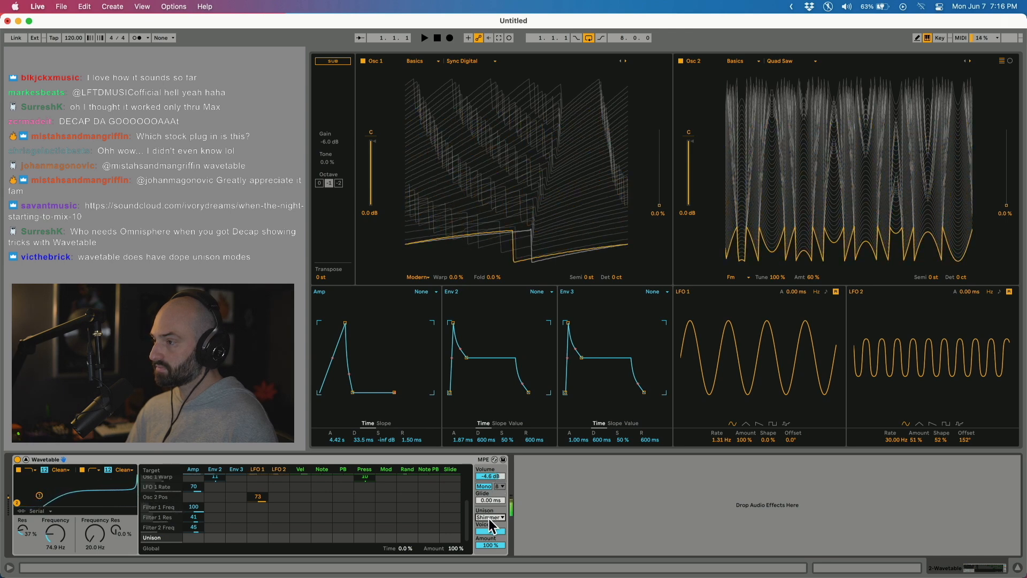
left_click(494, 517)
left_click(494, 485)
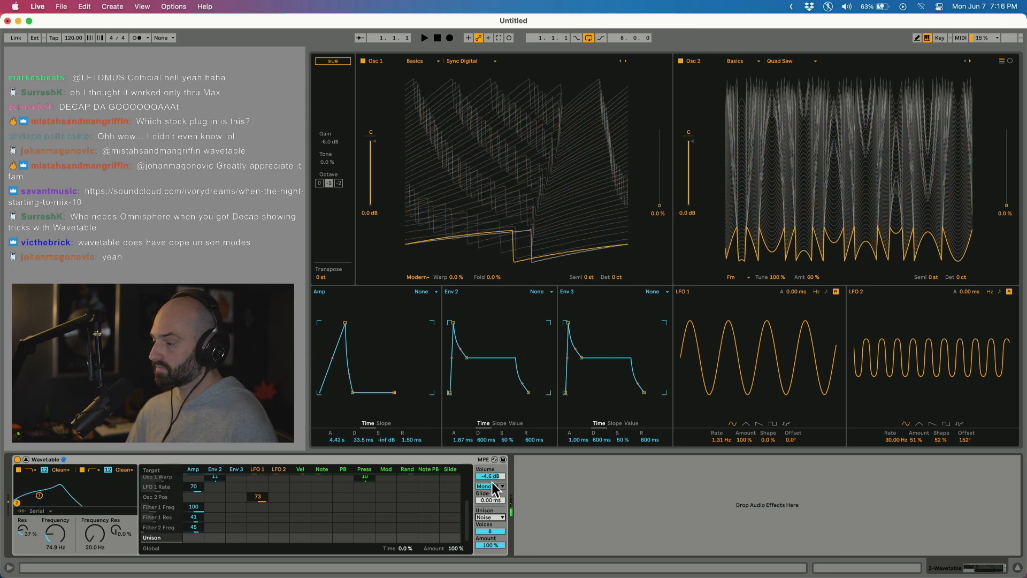
left_click(496, 518)
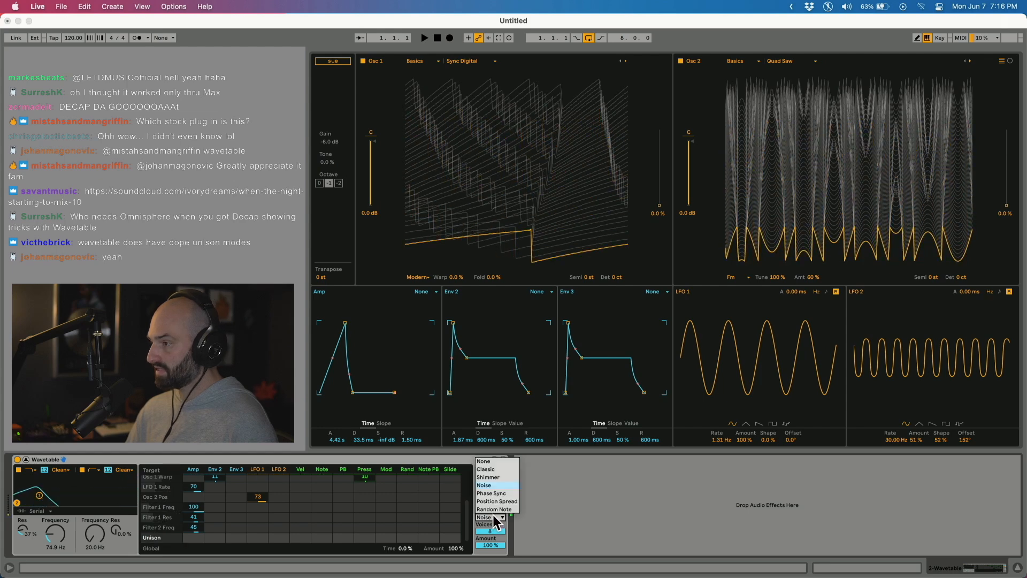
left_click(493, 510)
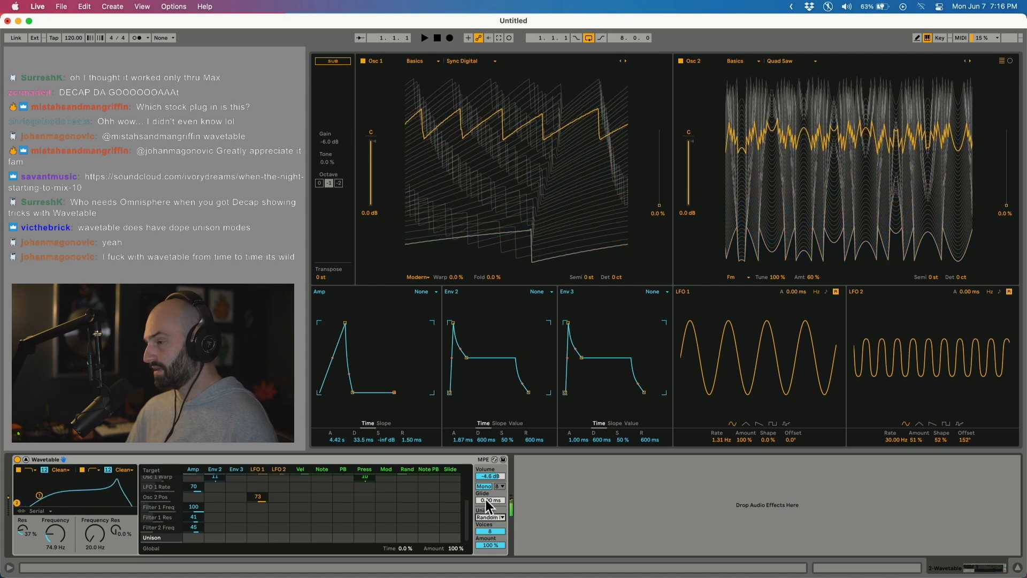
left_click(489, 517)
left_click(495, 495)
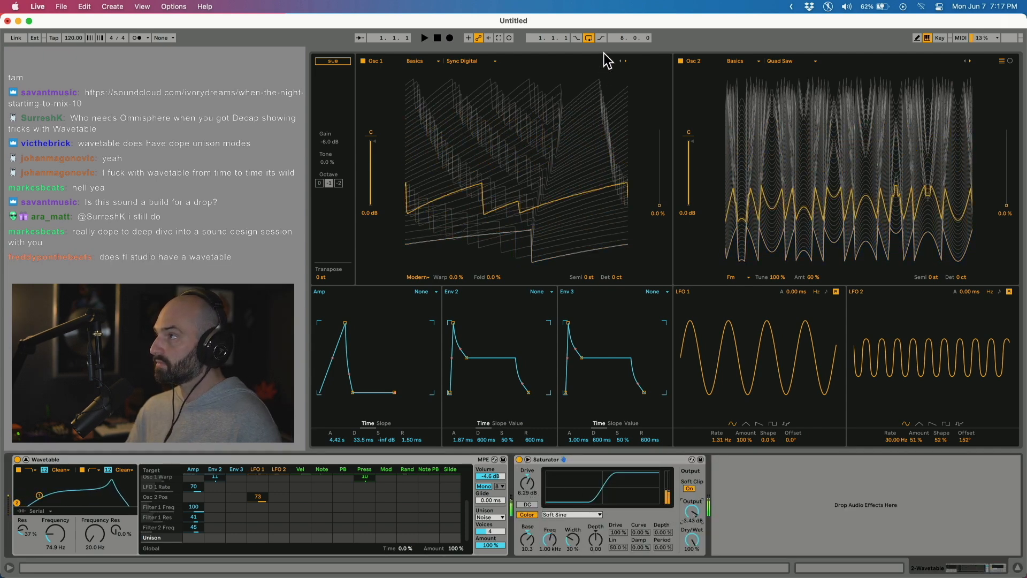
Collapse the expanded Wavetable view and add Hybrid Reverb after the Saturator
left_click_drag(603, 47, 592, 451)
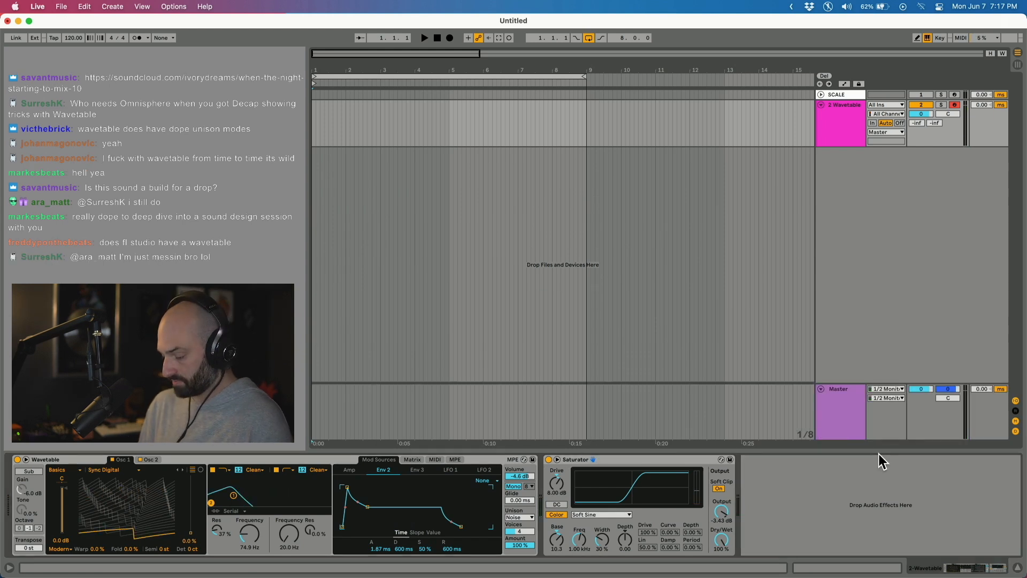
key("Return")
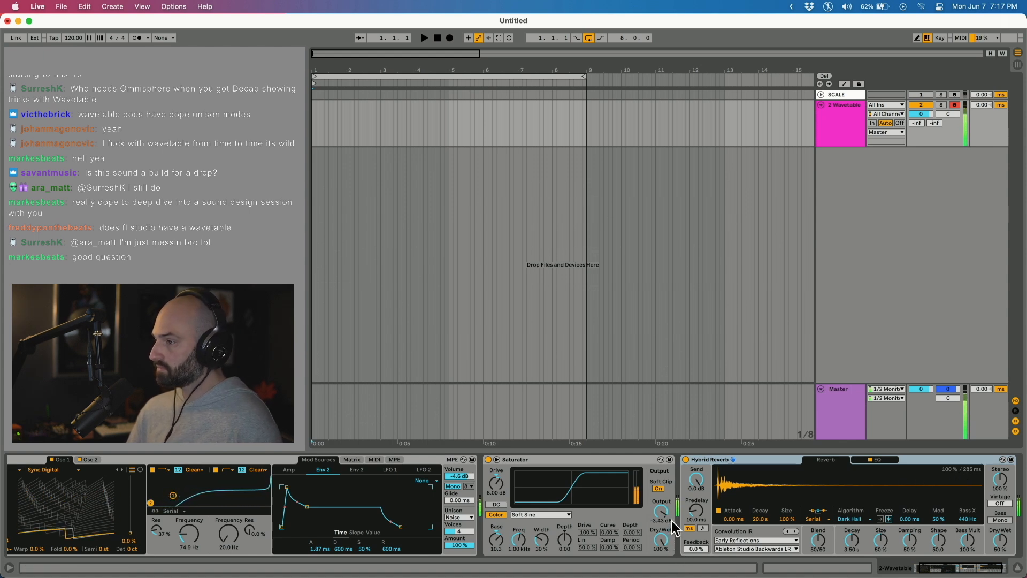
In the Hybrid Reverb EQ, set the band 1 low cut to 263 Hz and band 4 to 3.61 kHz with 8.1 dB gain
left_click(877, 460)
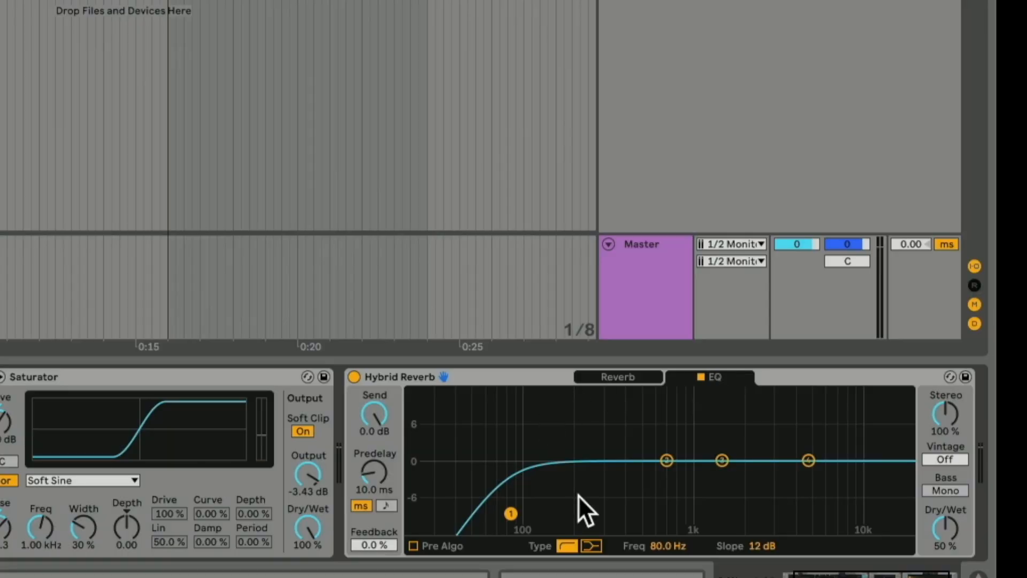
left_click(466, 374)
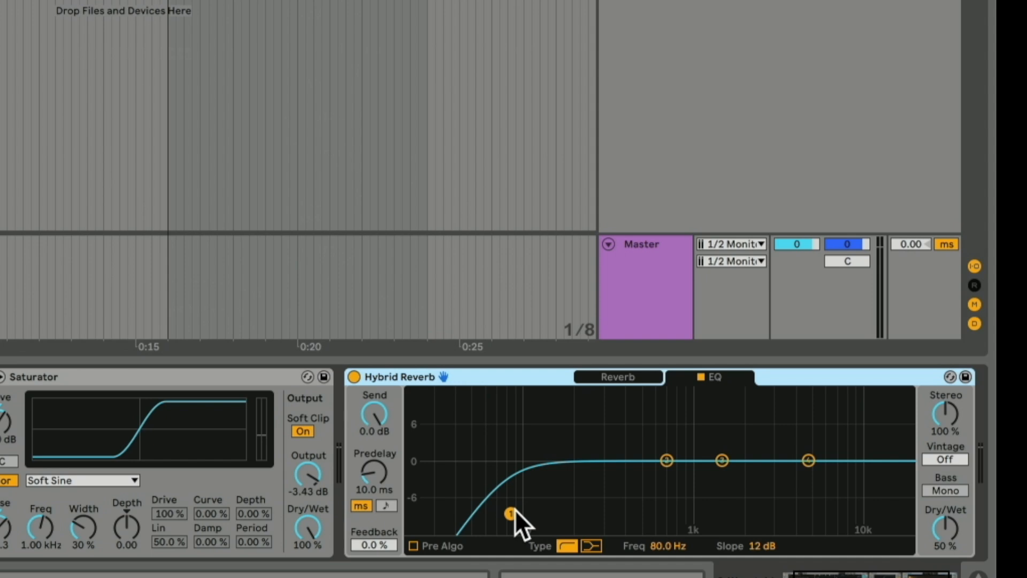
left_click_drag(511, 511, 596, 514)
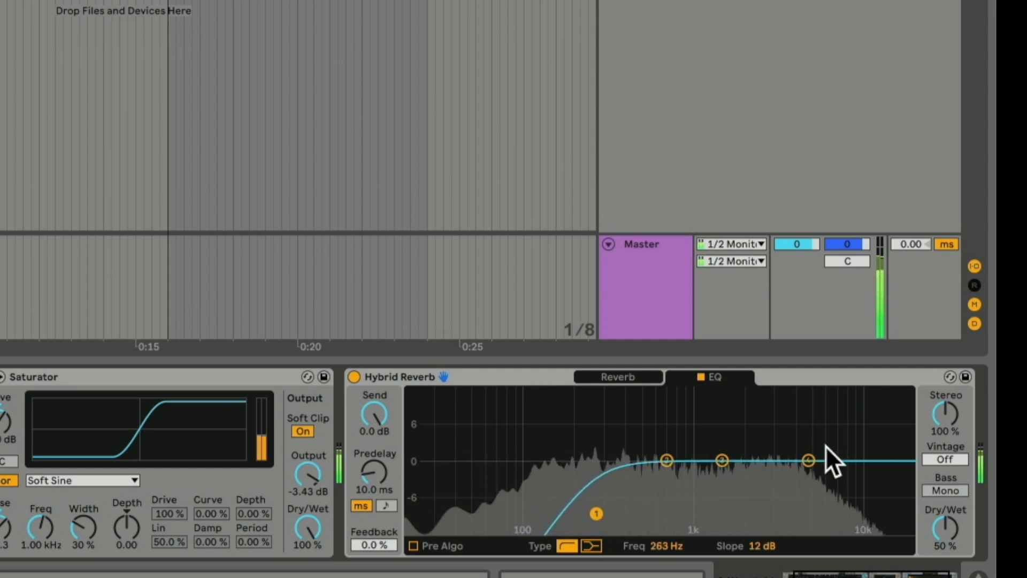
left_click(808, 461)
left_click_drag(809, 460, 818, 398)
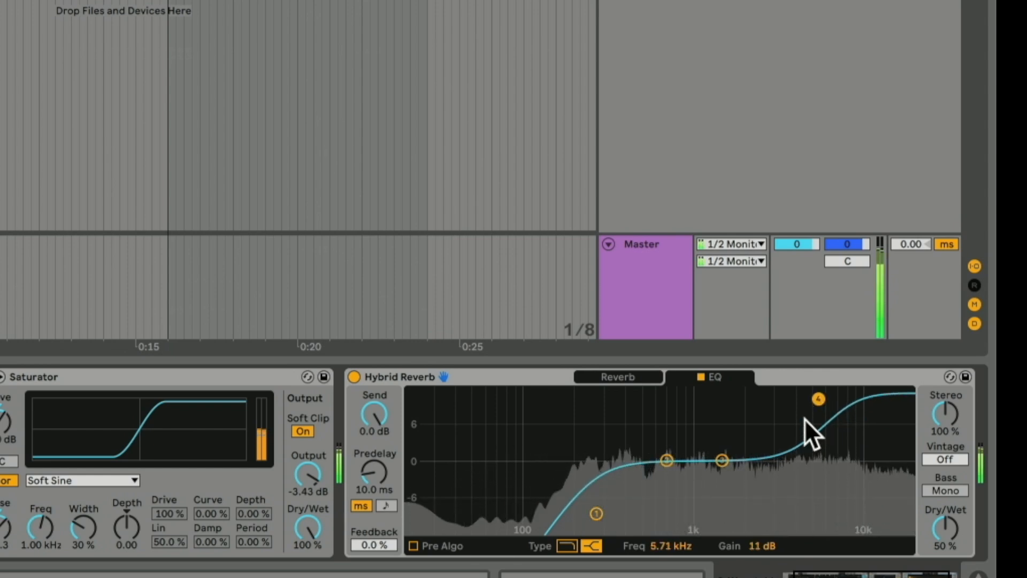
left_click_drag(812, 408, 785, 415)
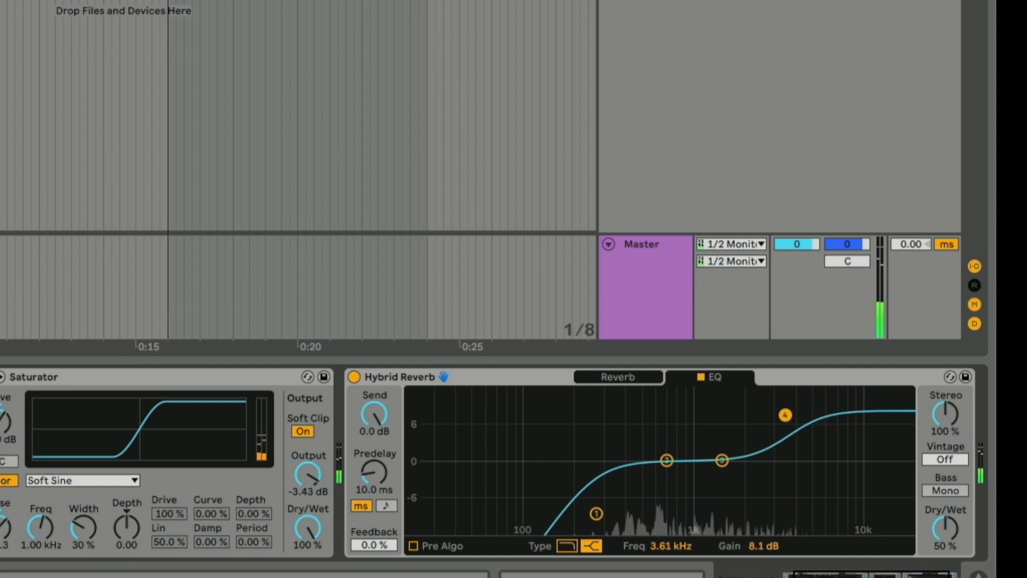
Set the Hybrid Reverb's Dry/Wet to 43%
left_click_drag(942, 525, 942, 428)
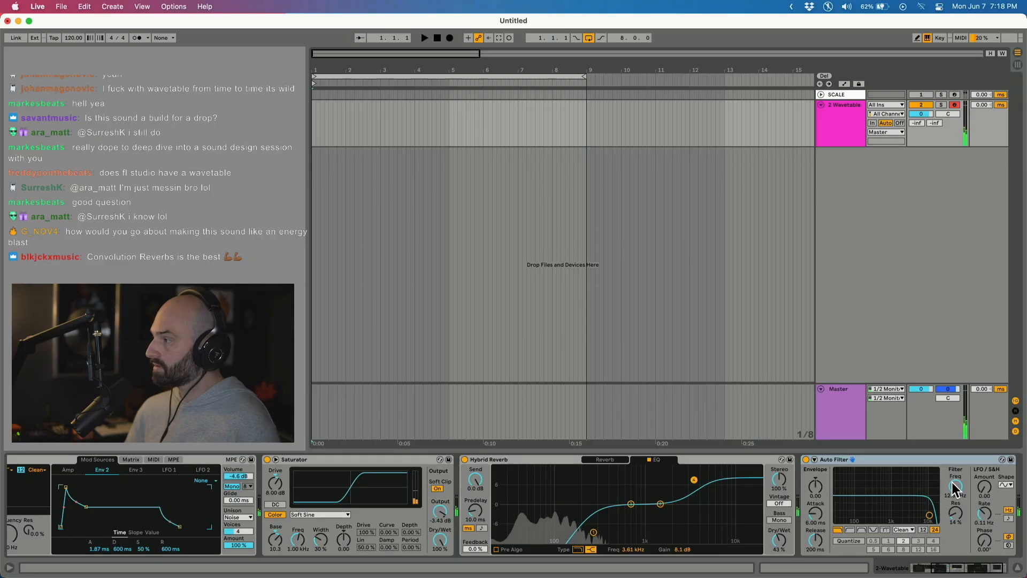
Add Auto Filter after the Hybrid Reverb with the cutoff at 682 Hz and 18% resonance, and sync its LFO to tempo
left_click_drag(955, 487, 955, 525)
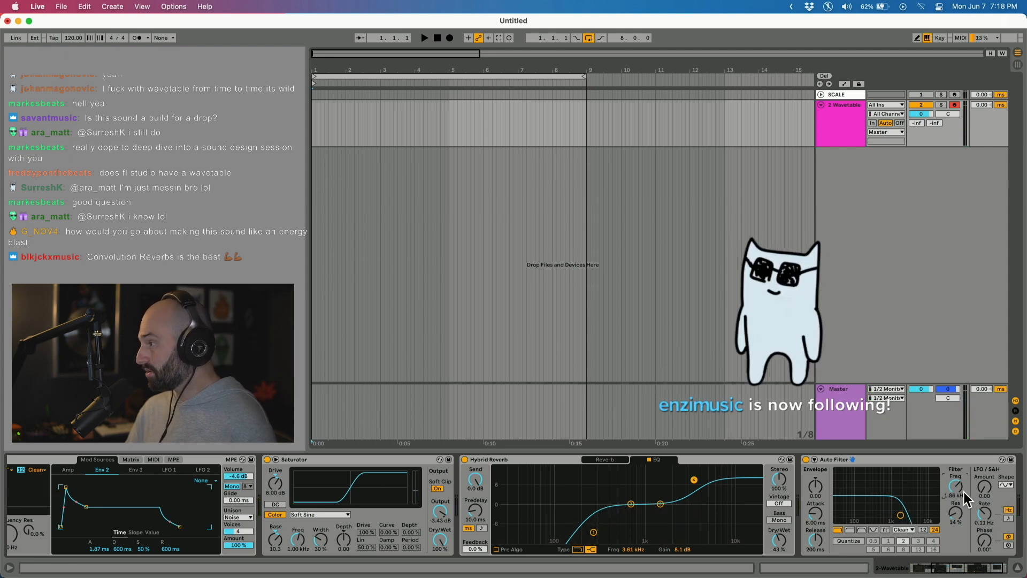
left_click(1009, 519)
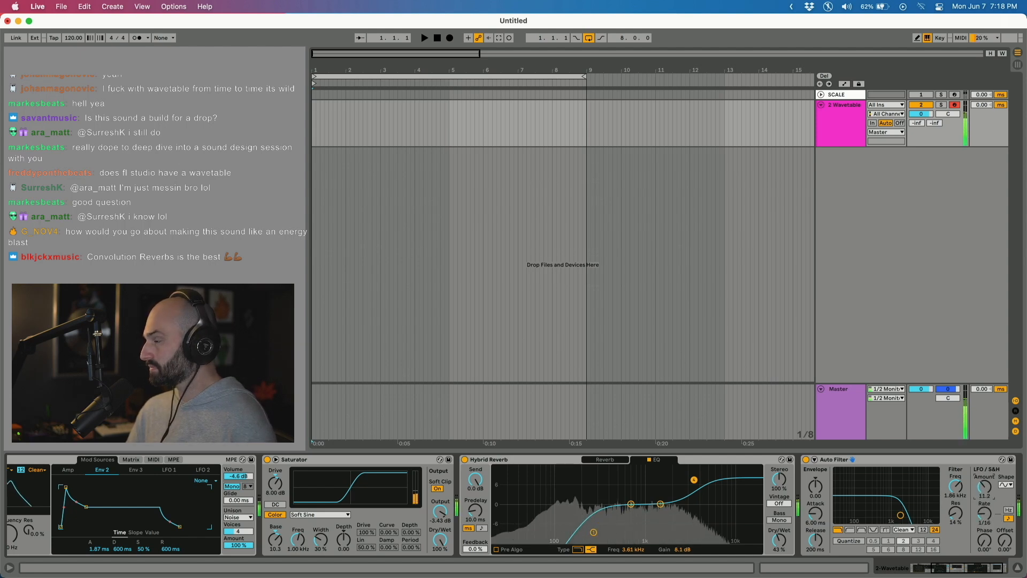
left_click_drag(984, 486, 985, 485)
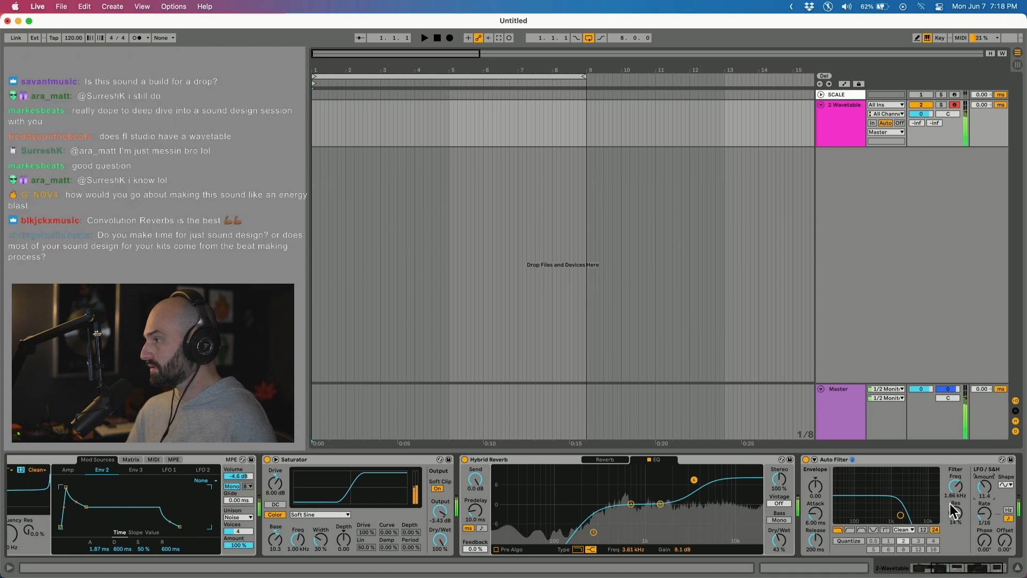
left_click_drag(901, 515, 885, 514)
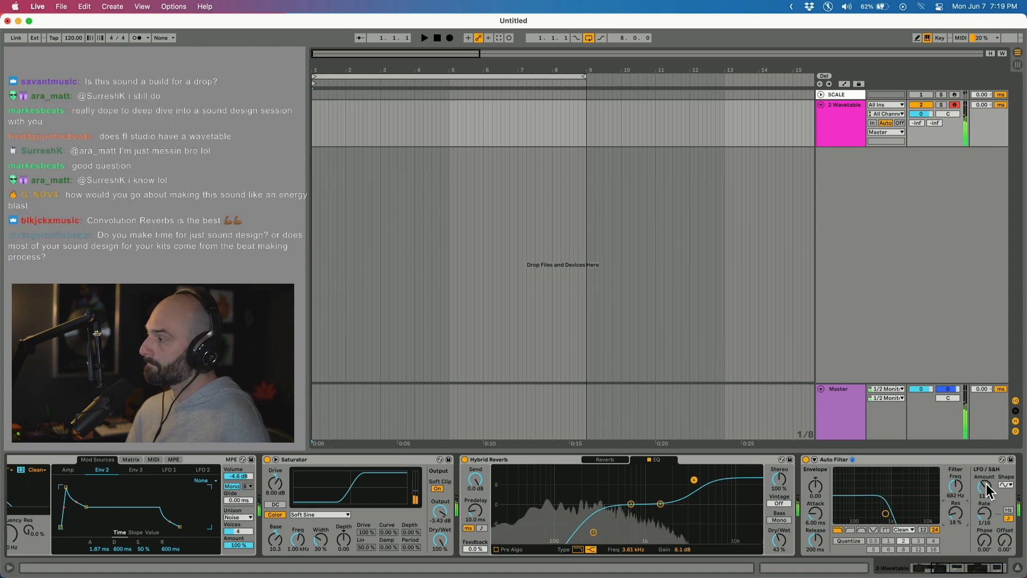
Try the Auto Filter LFO at amount 30 and a 1/2 rate with shifted phase and offset, and delete the Auto Filter
left_click_drag(984, 486, 985, 439)
left_click_drag(985, 515, 985, 497)
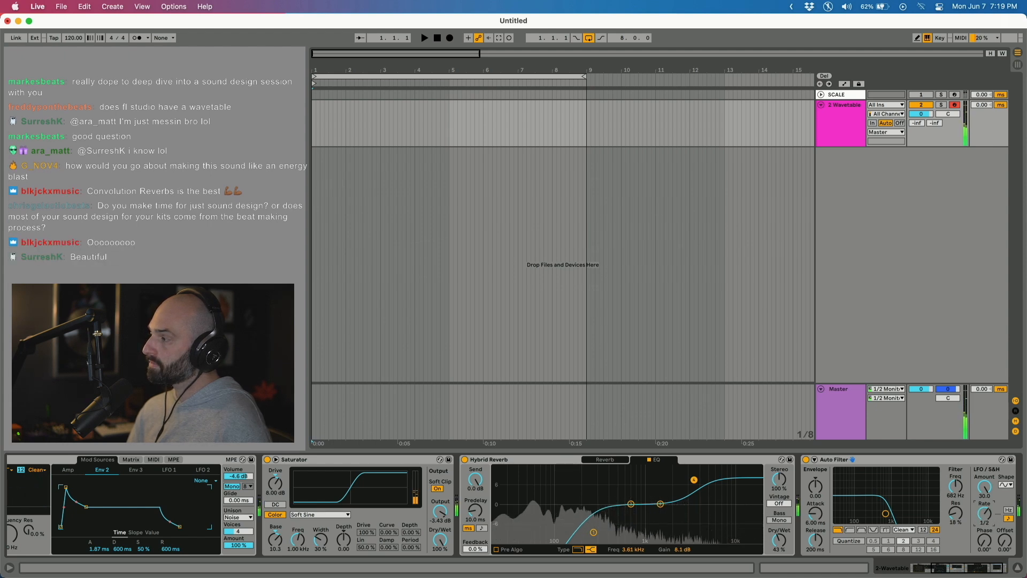
mouse_move(986, 509)
left_mouse_down()
mouse_move(986, 529)
mouse_move(986, 508)
left_mouse_up()
left_click_drag(1003, 545, 985, 511)
left_click(910, 458)
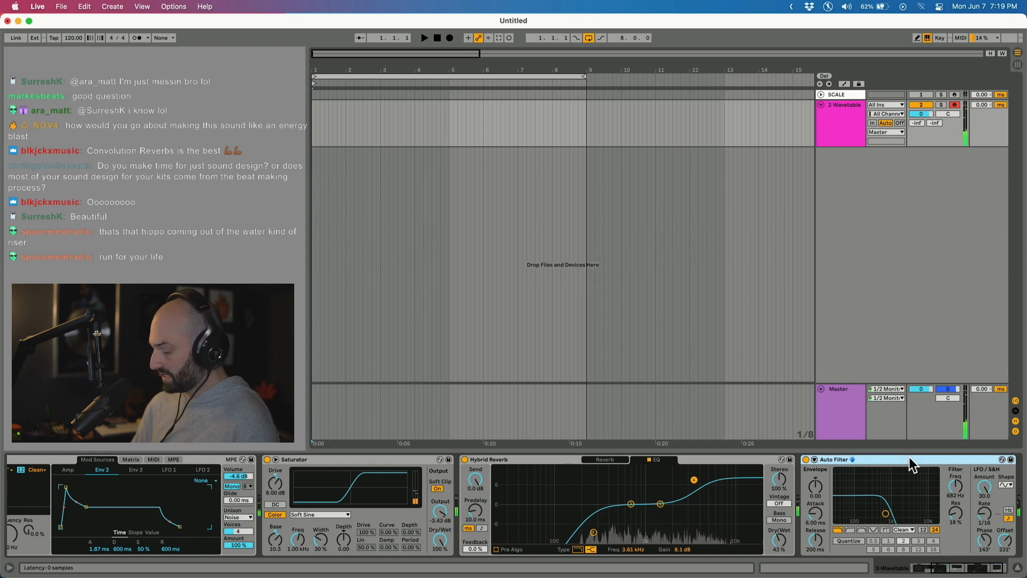
key("Delete")
Insert an audio track below the Wavetable track with its input set to Resampling, and arm both tracks for recording
left_click(845, 124)
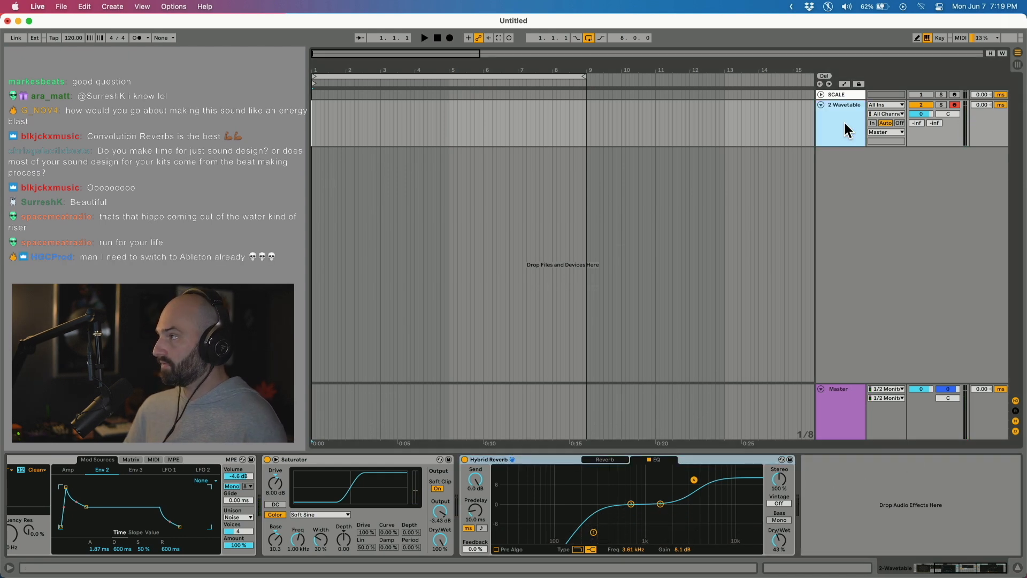
key("super+t")
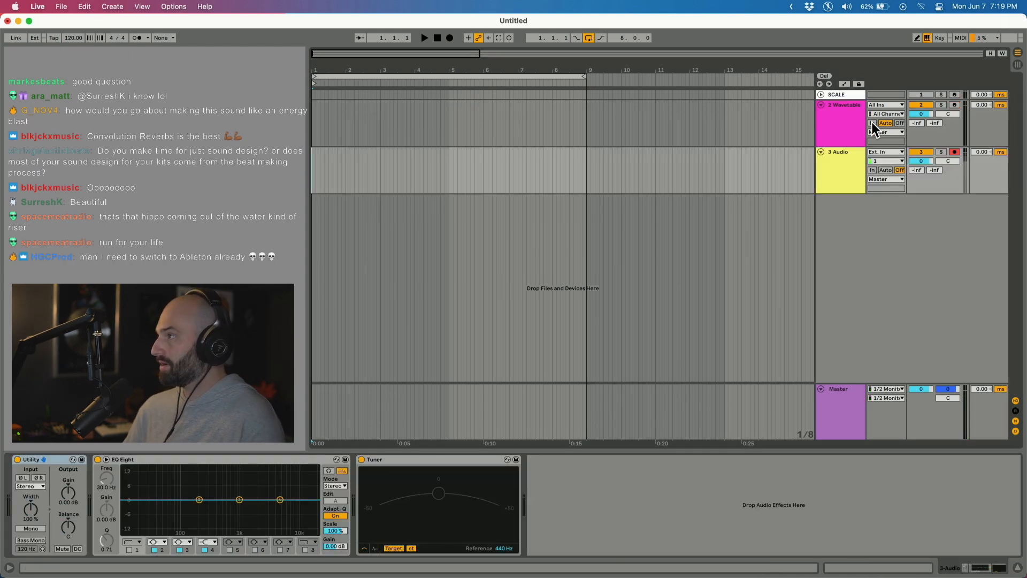
left_click(882, 152)
left_click(884, 164)
left_click(953, 104)
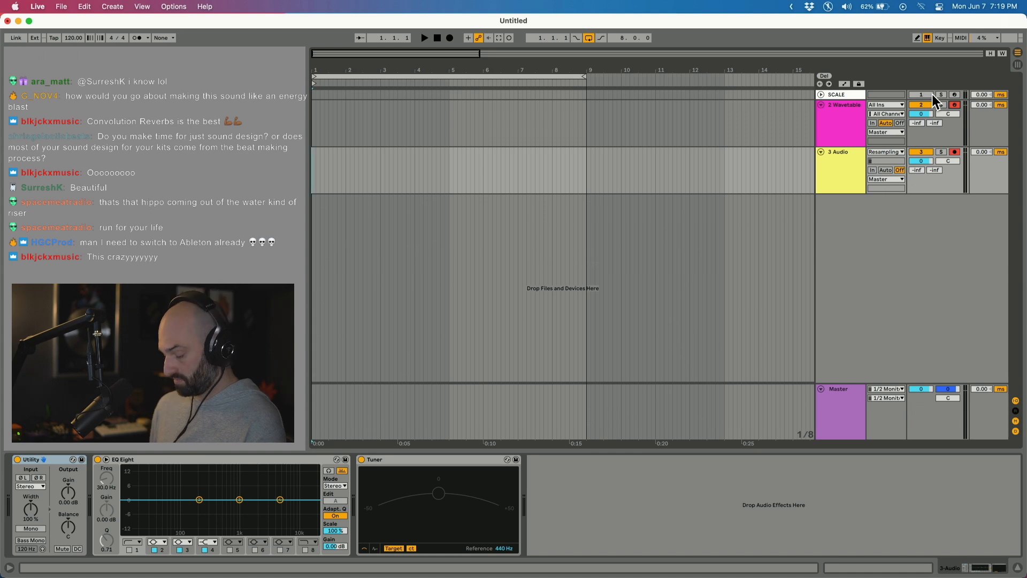
Record the played riser as audio from bar 1, and delete the MIDI clip captured on the Wavetable track
key("F9")
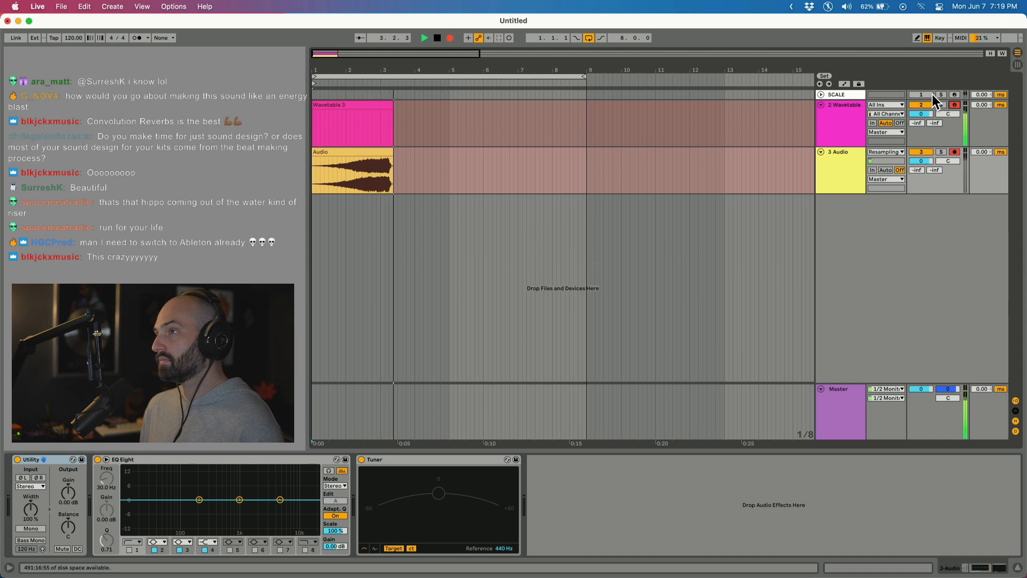
key("space")
left_click_drag(551, 122, 128, 18)
key("Delete")
Enlarge the audio track and add a short fade-in to the start of the recorded clip while auditioning it
left_click(324, 155)
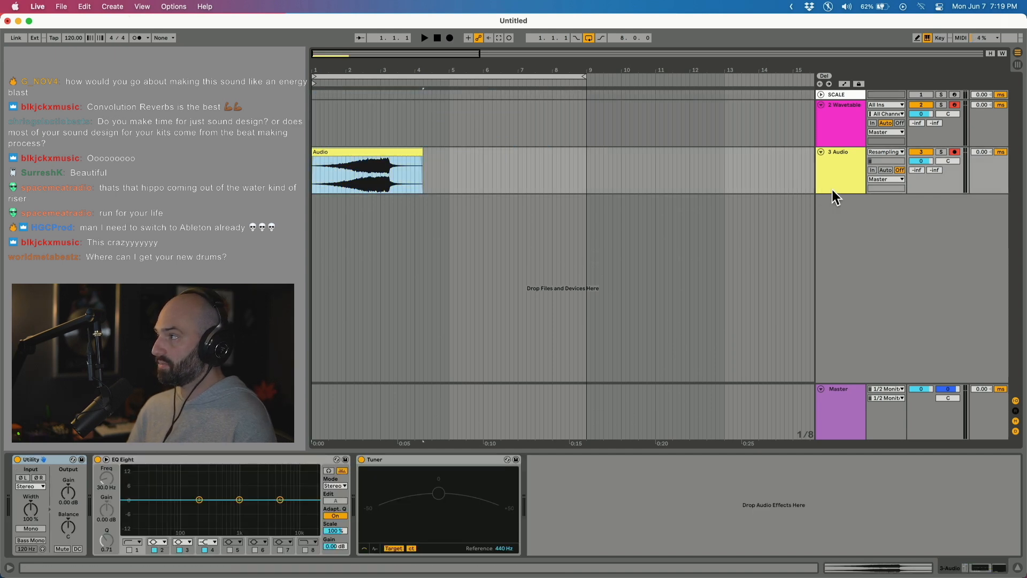
left_click_drag(833, 193, 833, 238)
left_click(362, 201)
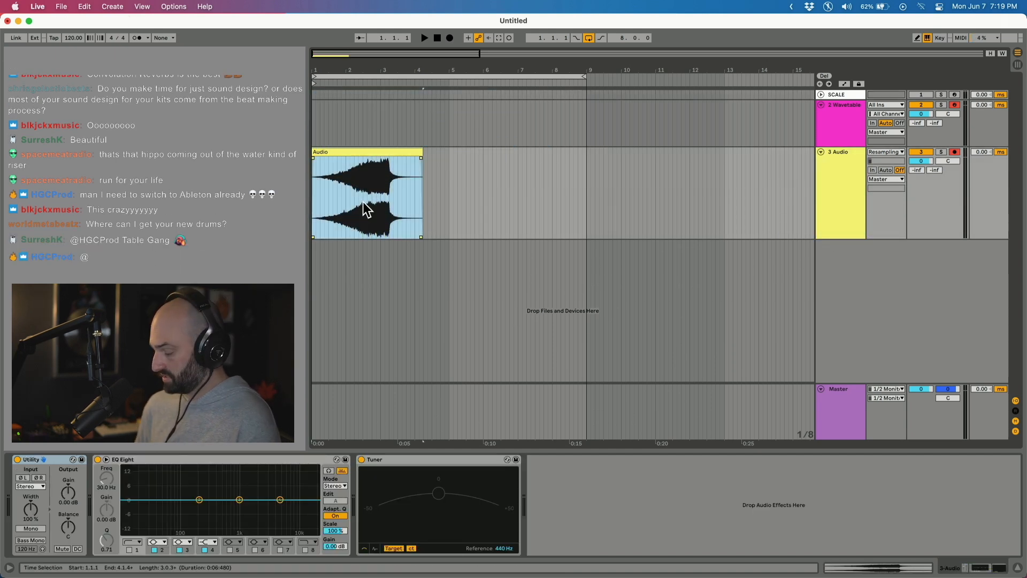
key("plus")
key("plus")
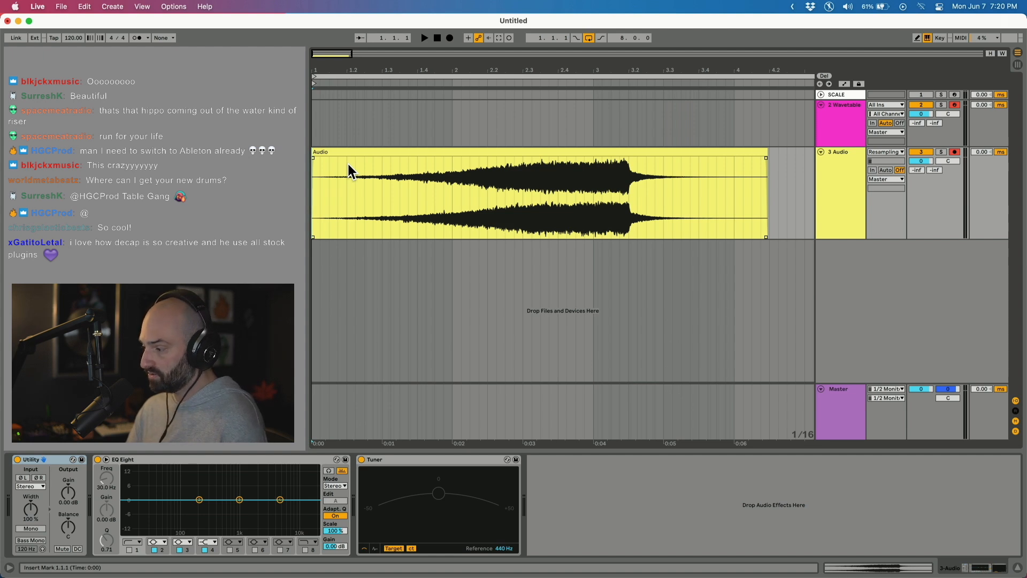
key("space")
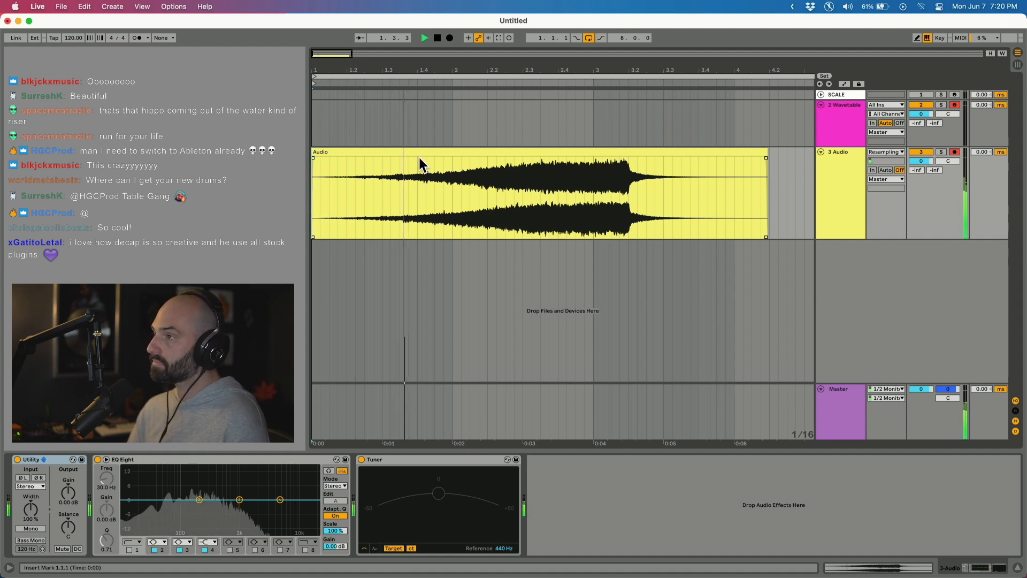
left_click_drag(314, 157, 320, 157)
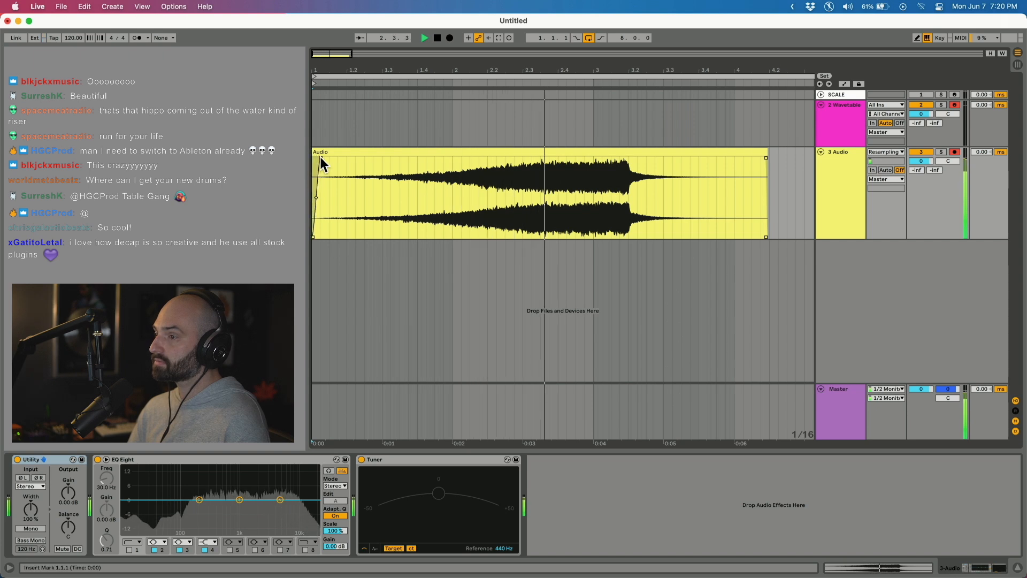
key("space")
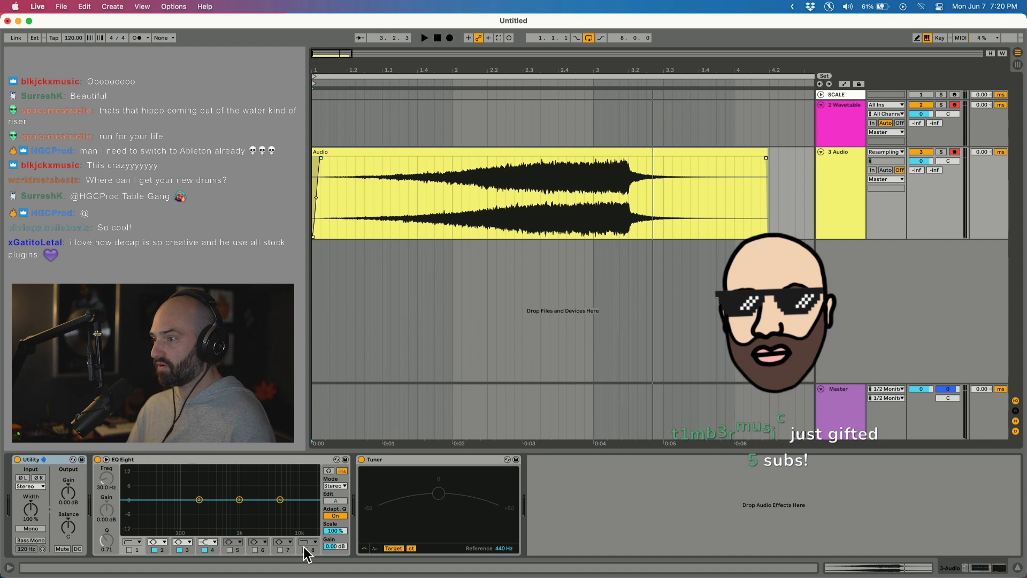
Try reversing the recorded audio clip, audition it from beat 1.4.2, and turn the reversal back off
left_click(496, 201)
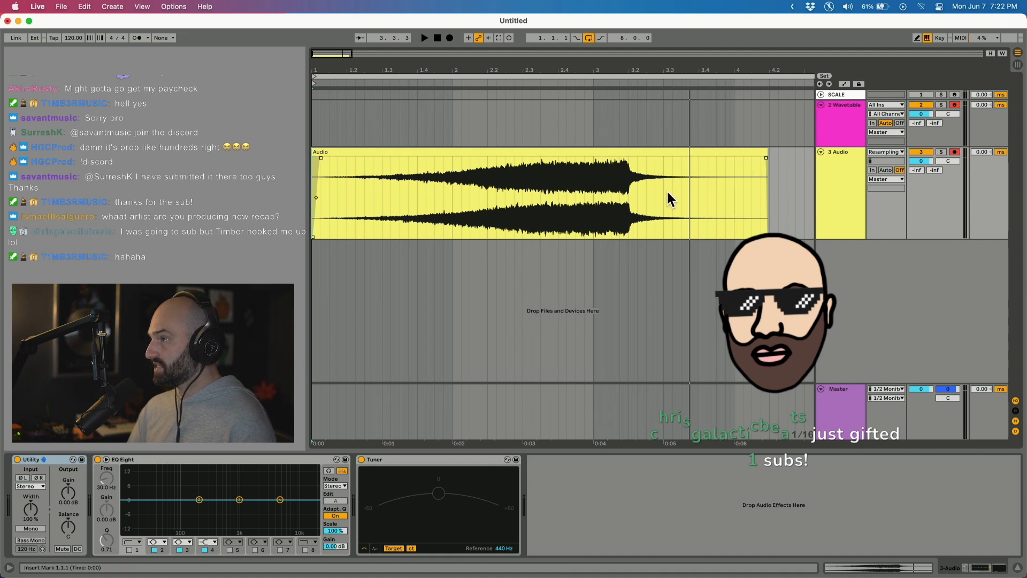
left_click(399, 153)
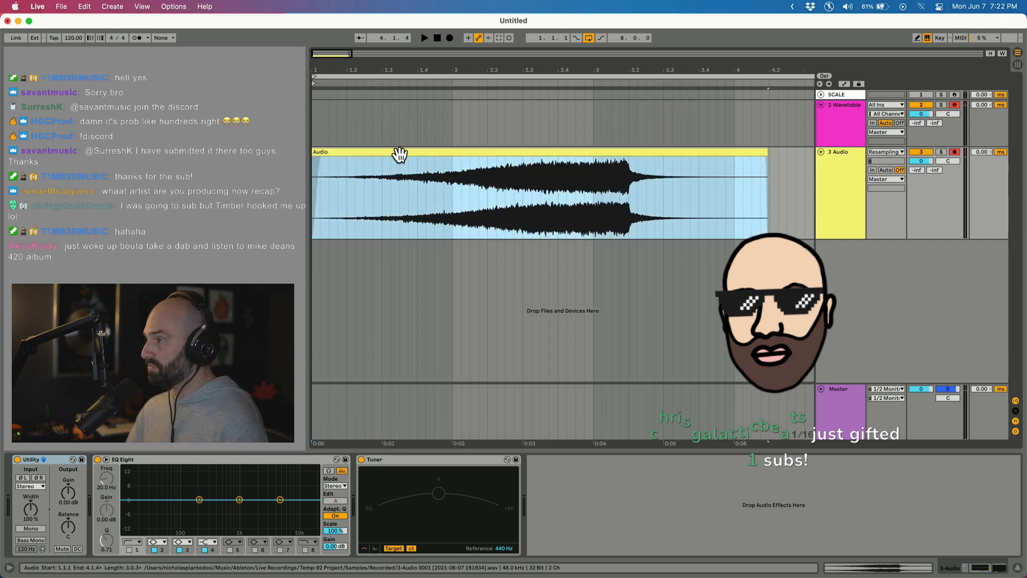
double_click(393, 150)
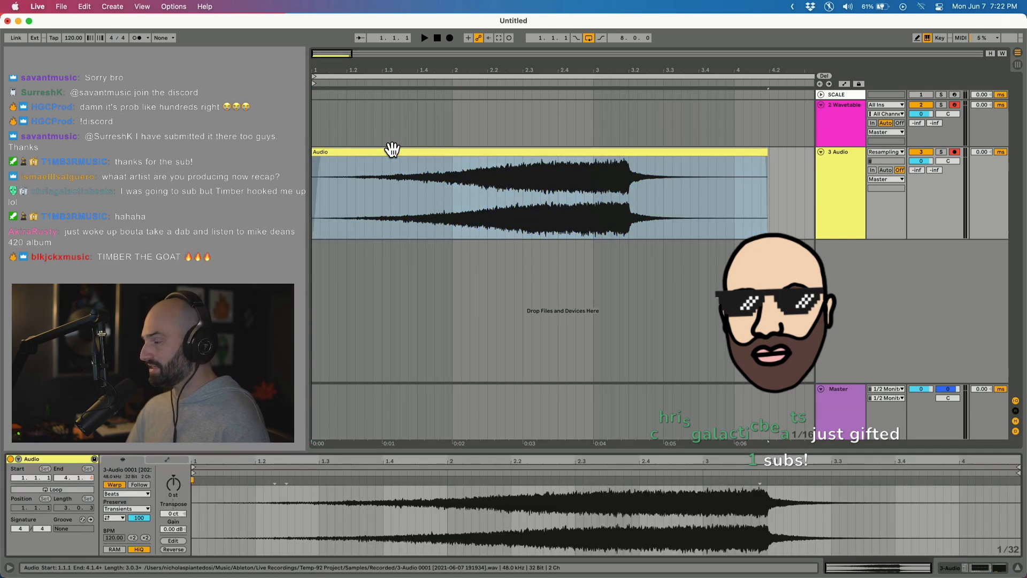
left_click(173, 549)
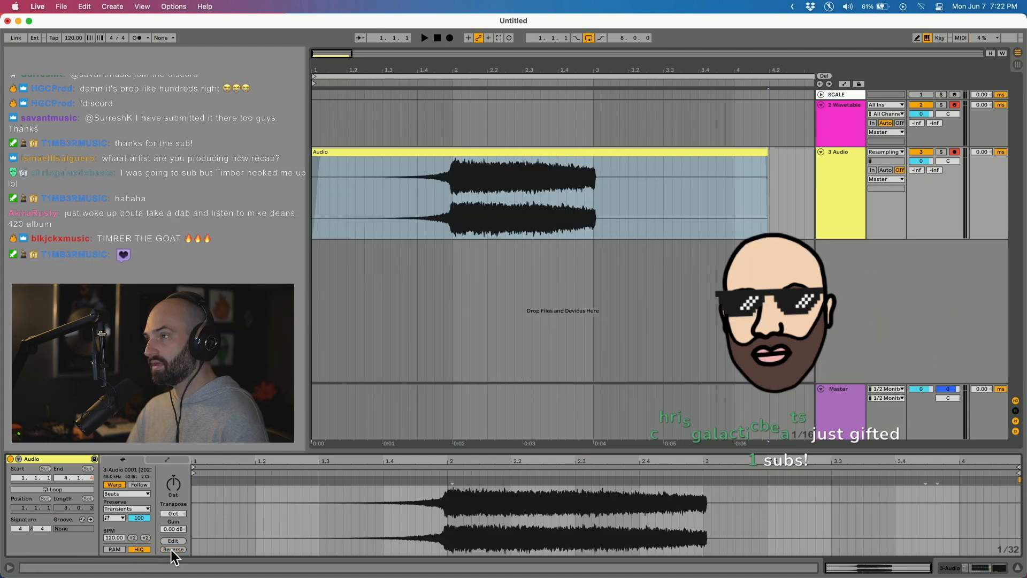
left_click(429, 188)
key("space")
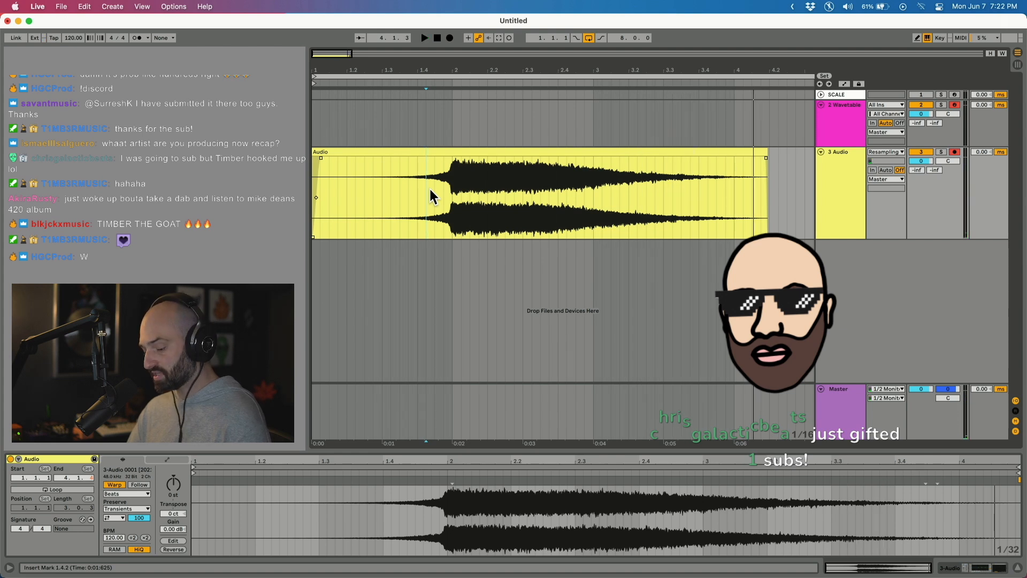
key("r")
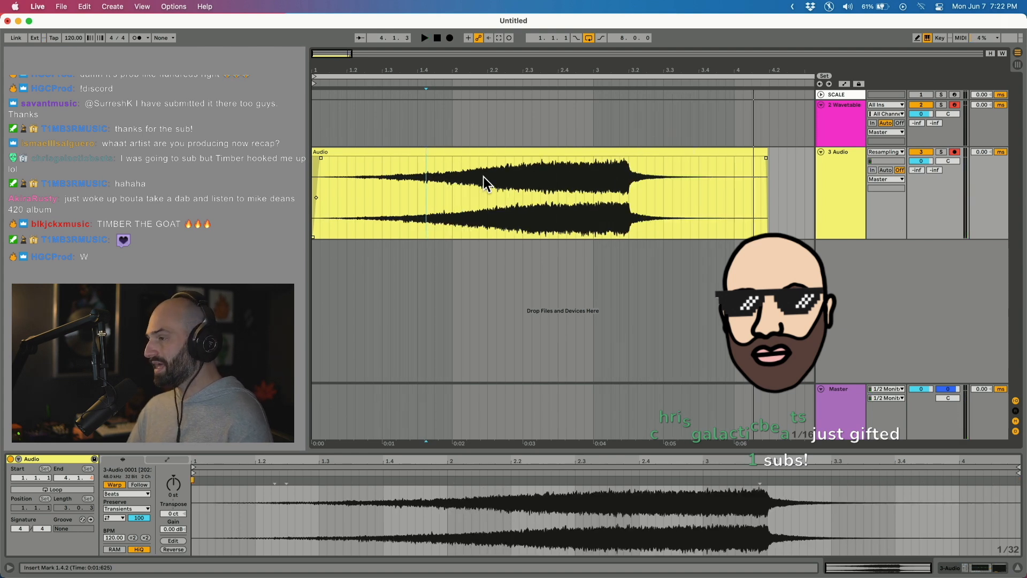
Add Auto Filter to the audio track and, while auditioning, set it to band-pass at 758 Hz with 43% resonance
left_click(843, 204)
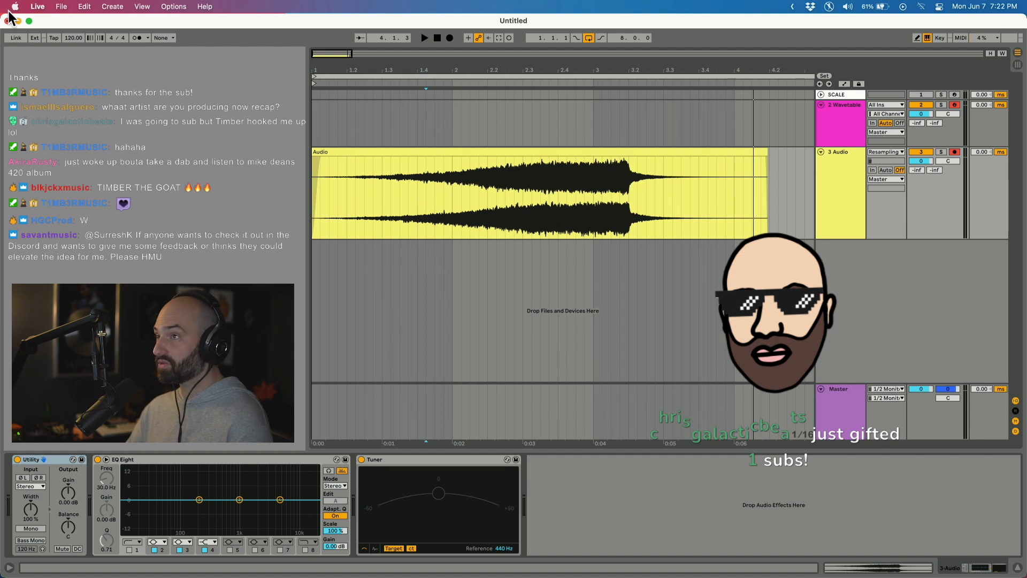
key("Return")
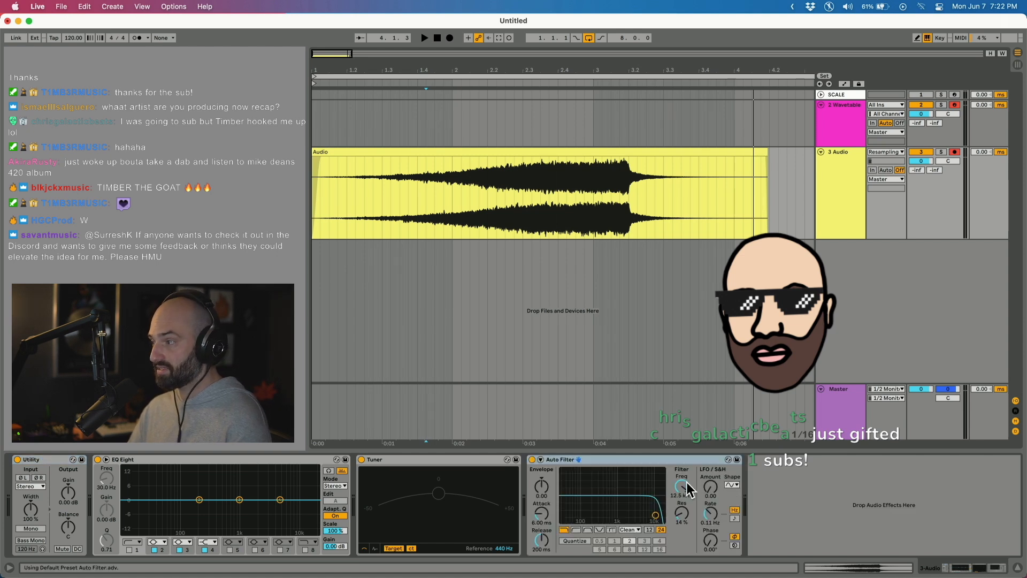
key("space")
left_click_drag(677, 486, 672, 514)
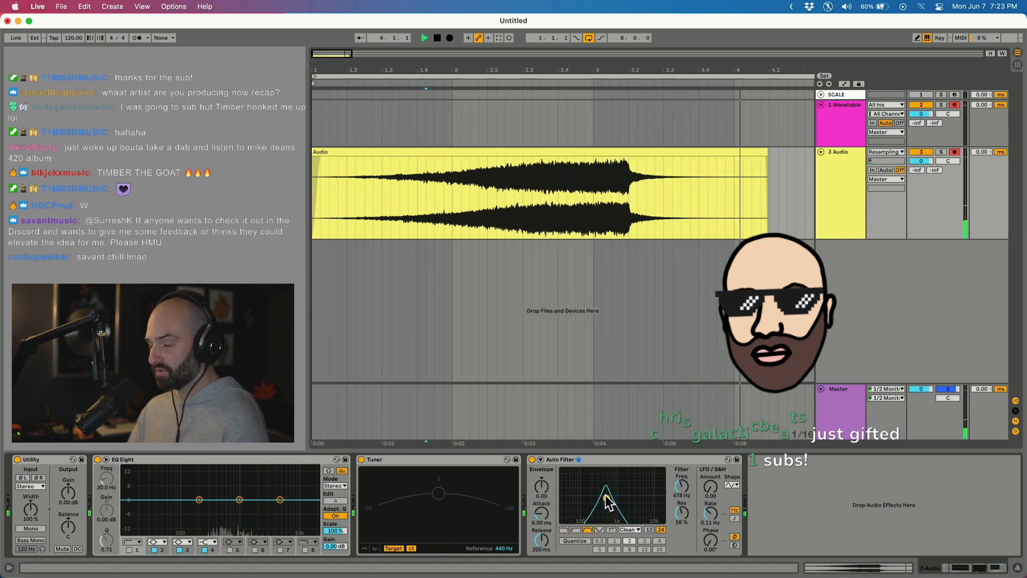
key("space")
key("space")
left_click_drag(609, 499, 619, 501)
key("space")
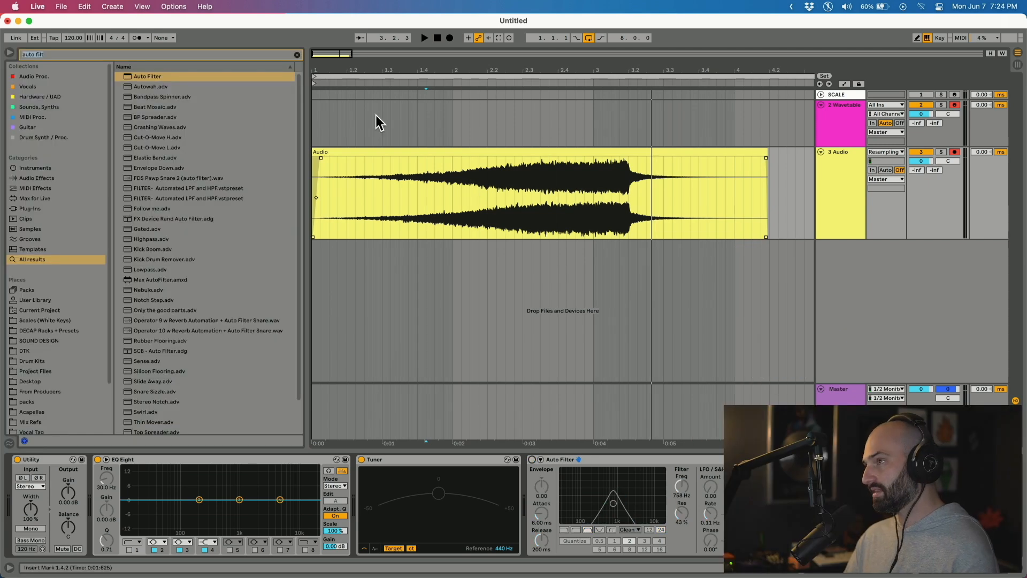
Time-stretch the recorded clip down to one bar, set its warp mode to Re-Pitch, and audition it
left_click(404, 152)
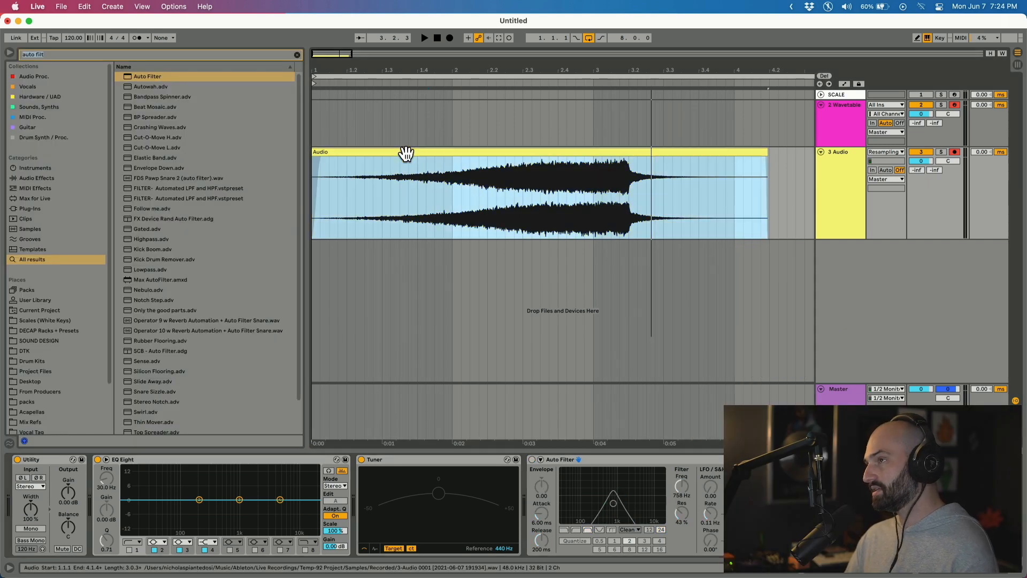
double_click(405, 153)
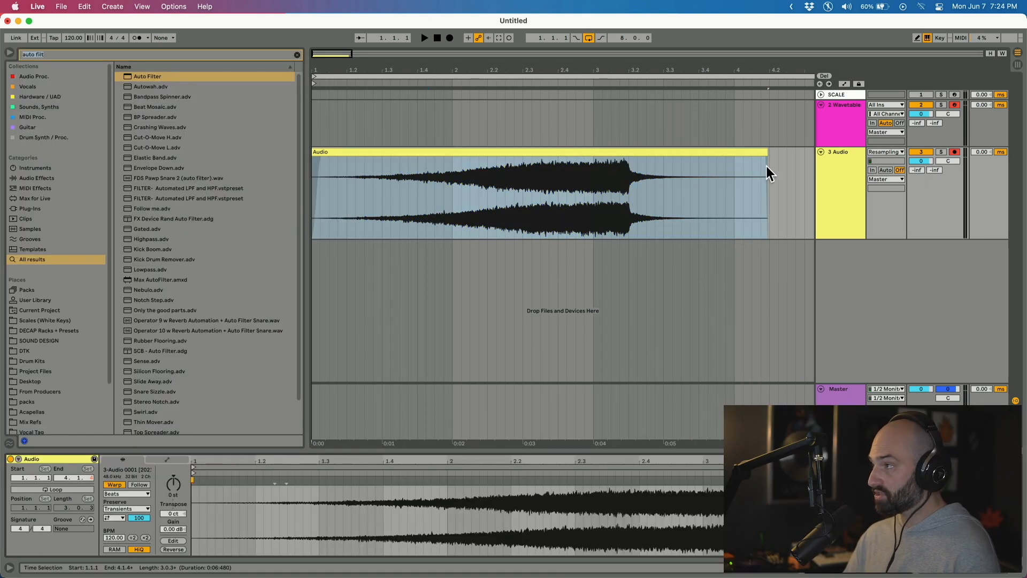
left_click_drag(762, 151, 450, 147)
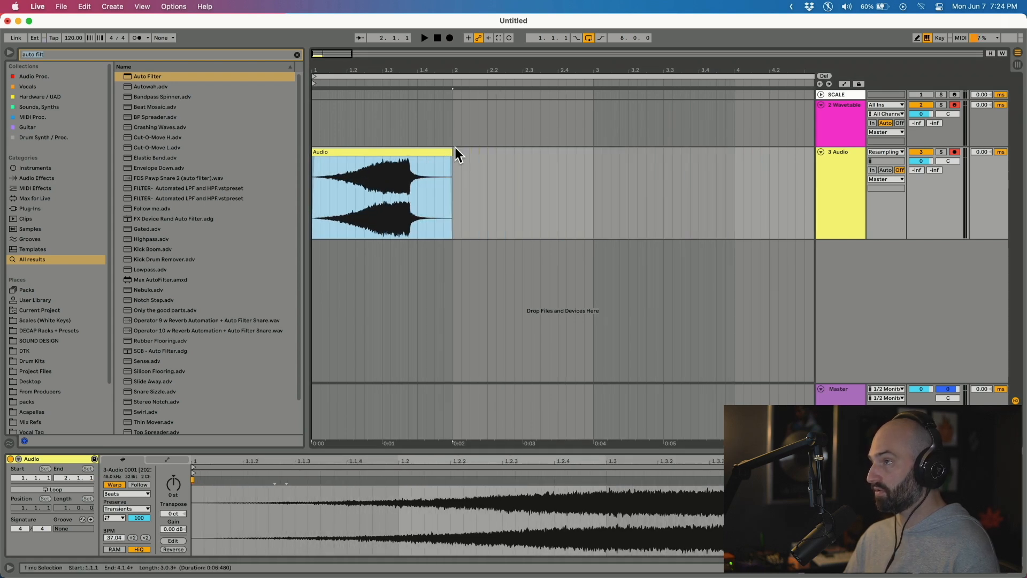
left_click(127, 493)
left_click(120, 525)
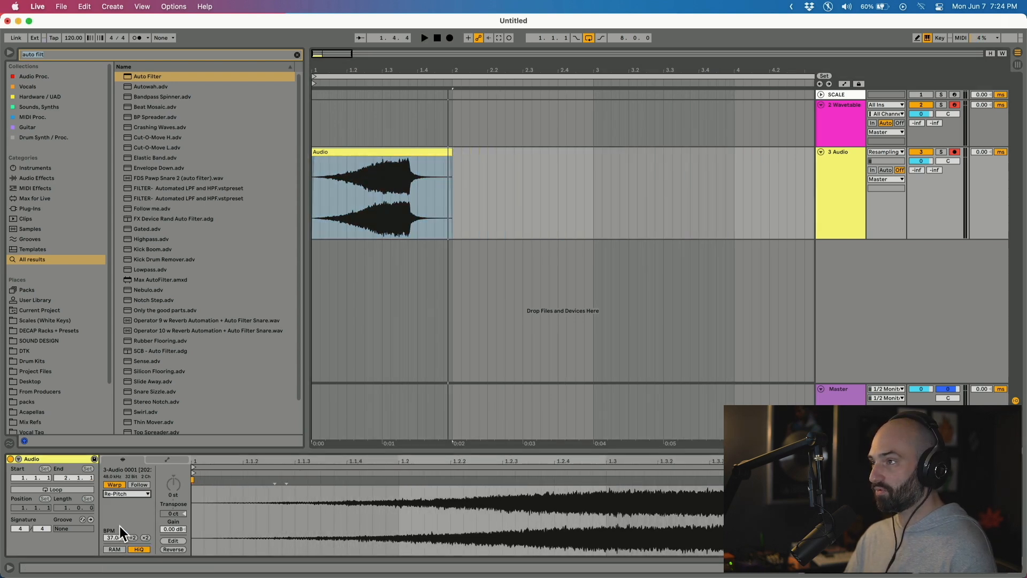
key("space")
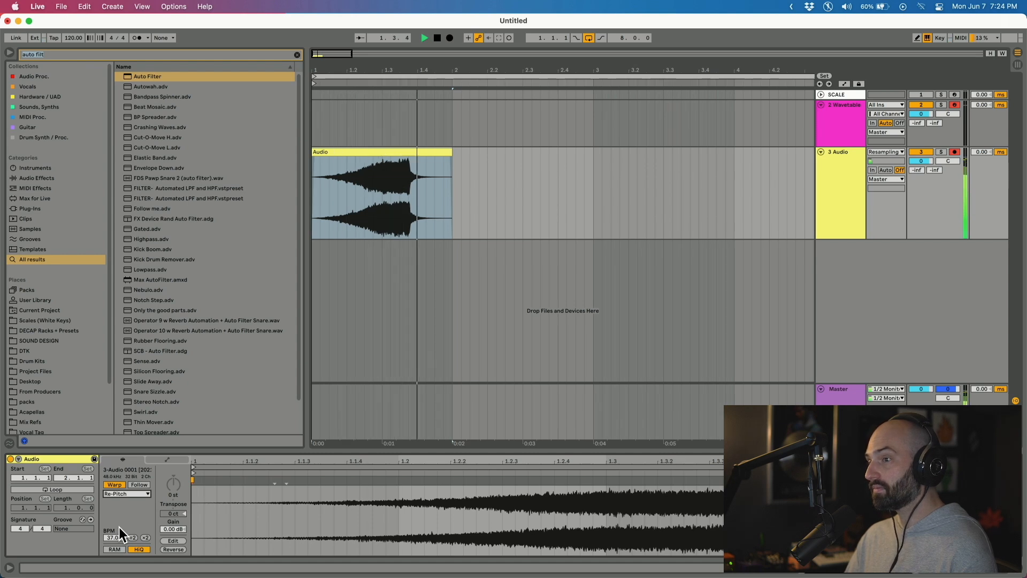
Stretch the re-pitched clip progressively shorter until it ends at 1.1.4, auditioning each shorter version
left_click_drag(452, 152, 355, 152)
key("space")
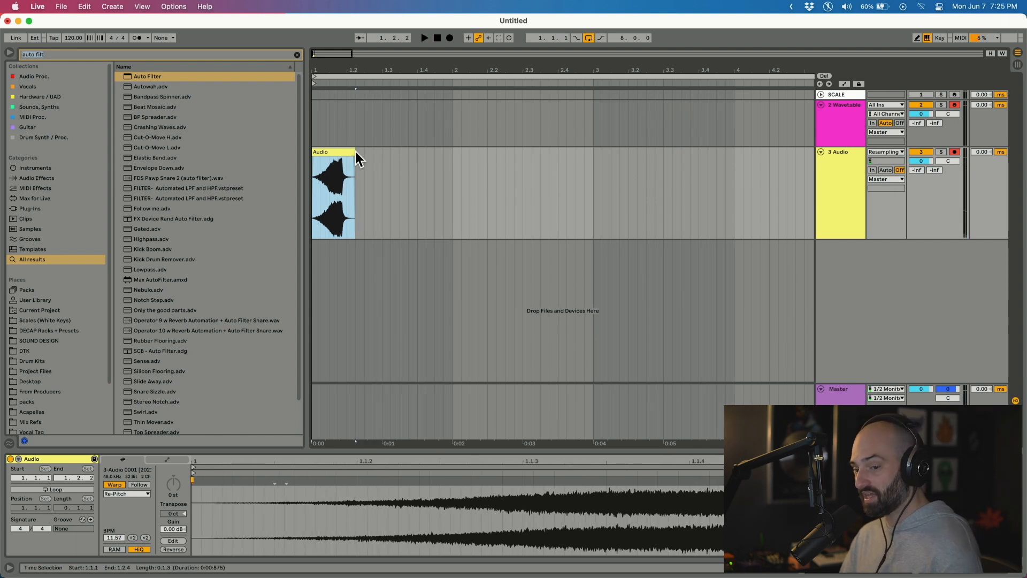
key("space")
key("space")
left_click_drag(349, 150, 339, 150)
key("space")
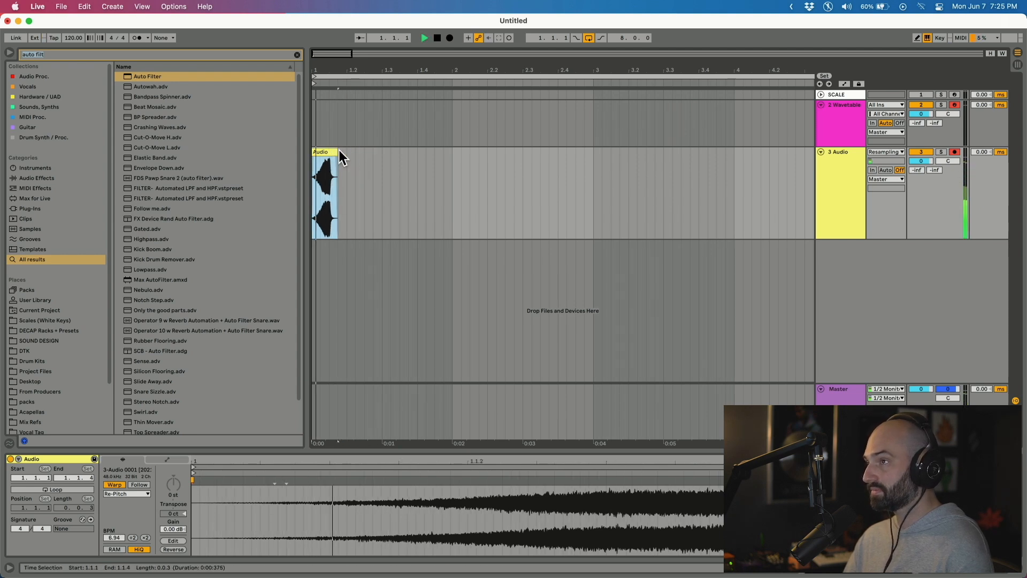
left_click(335, 223)
key("space")
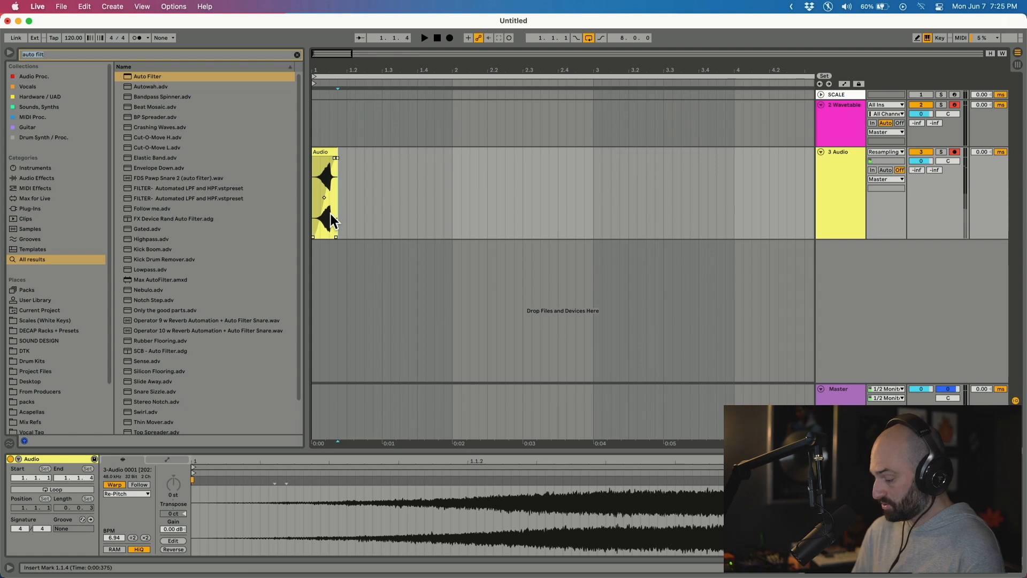
Bend the re-pitched clip's fade-in curve downward so it rises later, and audition the result
key("plus")
key("plus")
scroll(355, 240, "left", 3)
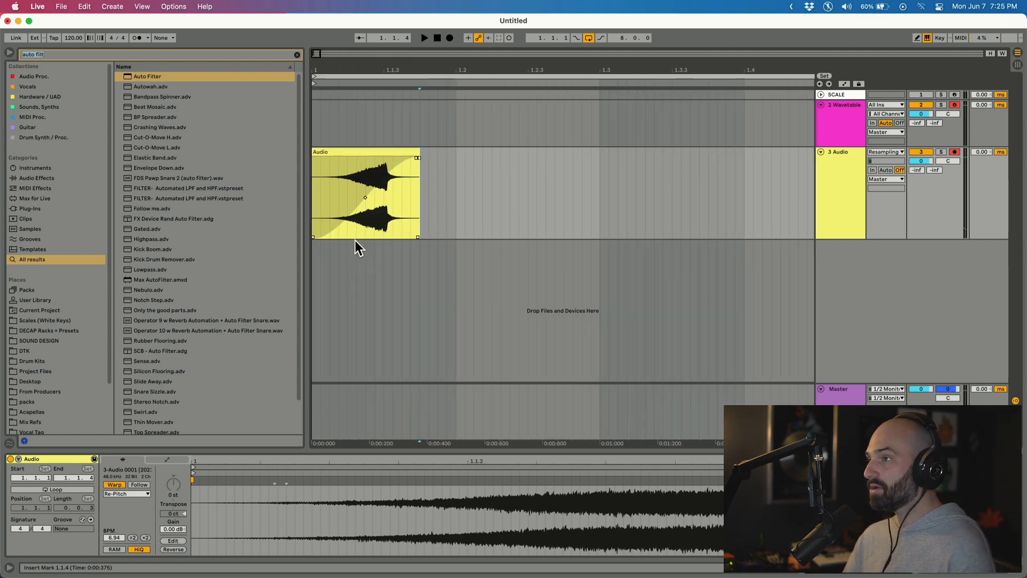
left_click(365, 197)
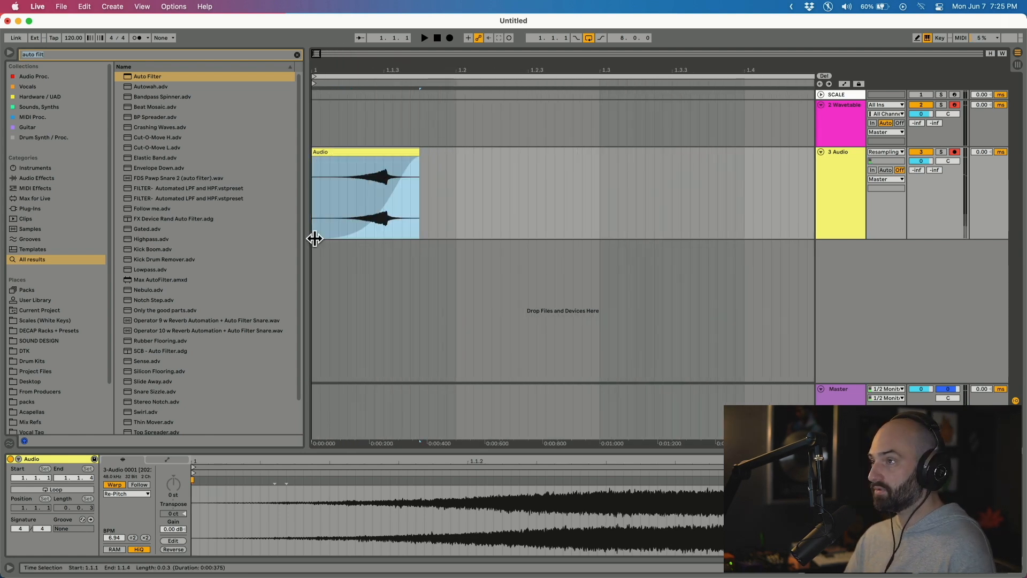
key("space")
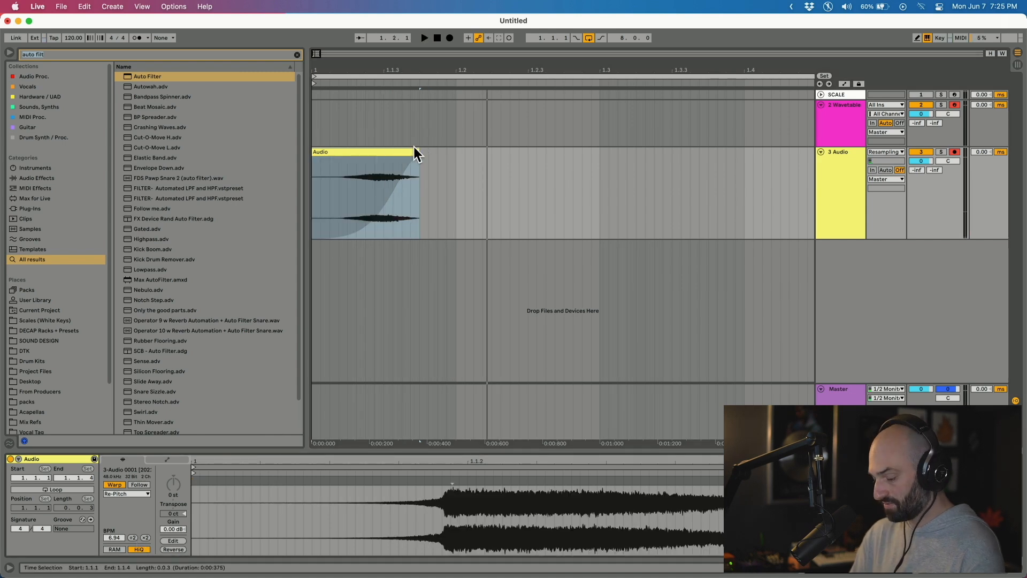
Add Hybrid Reverb to the audio track, trim the clip's start to just after 1.1.2, and audition it
type("hybr")
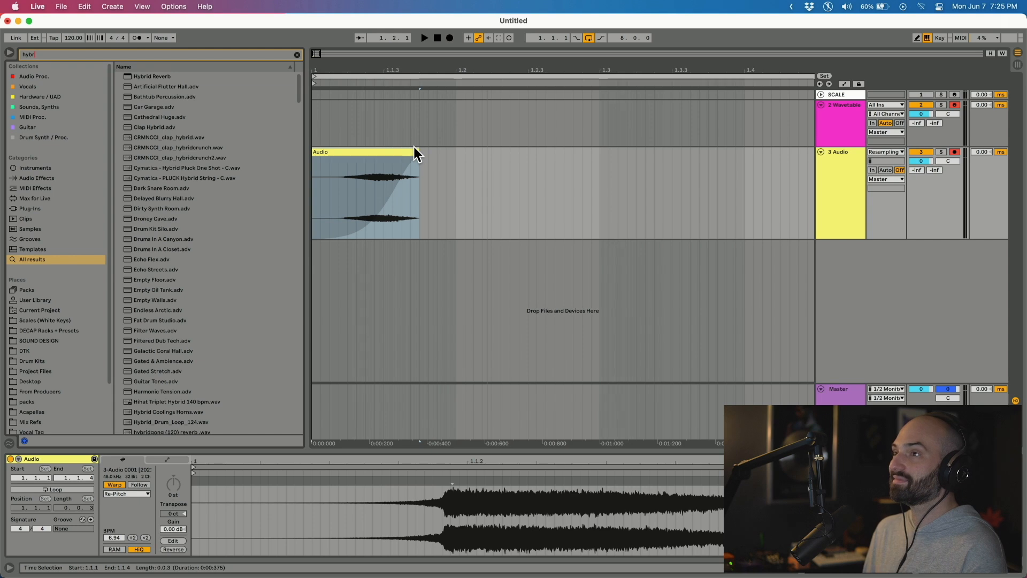
key("Down")
key("Return")
key("space")
key("space")
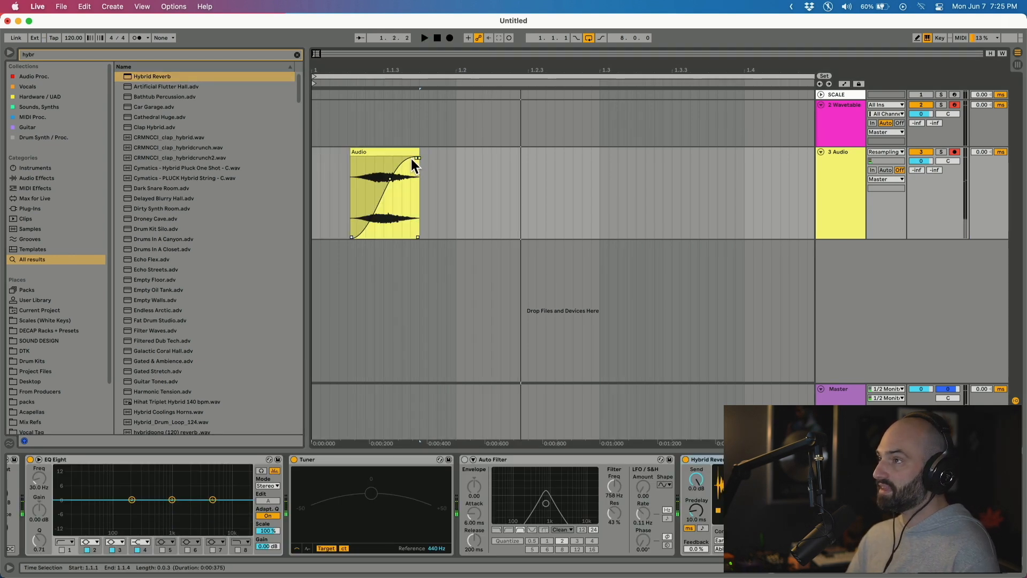
Replace the clip's fade-in with a steep fade-out spanning its whole length, auditioning the sound
left_click(416, 152)
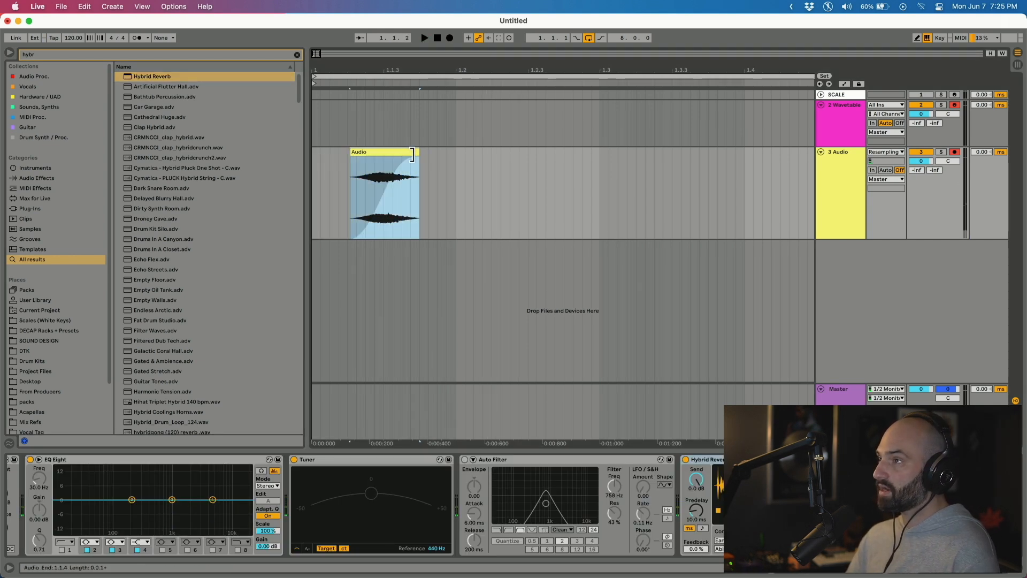
left_click(416, 159)
left_click_drag(417, 158, 345, 161)
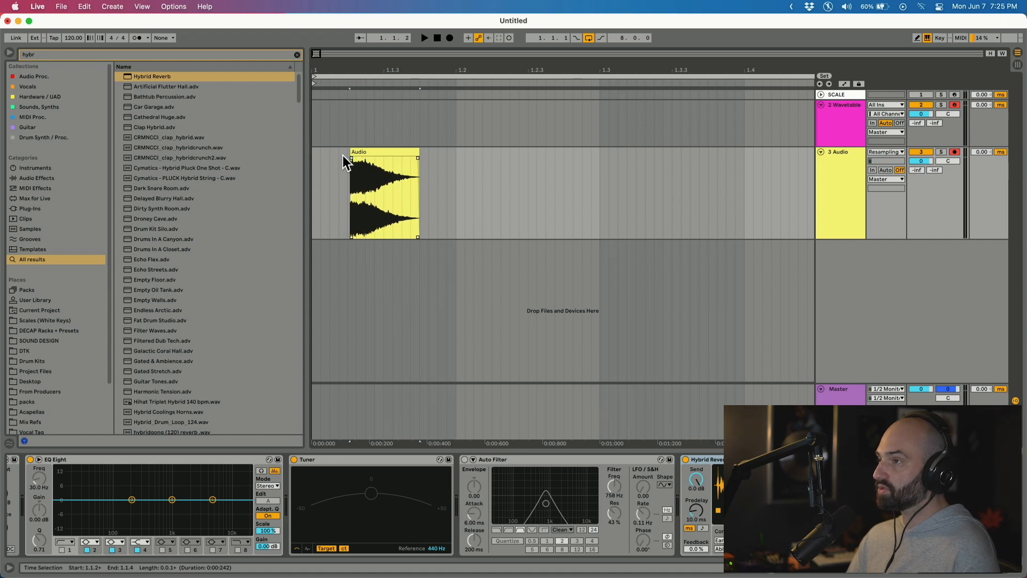
key("space")
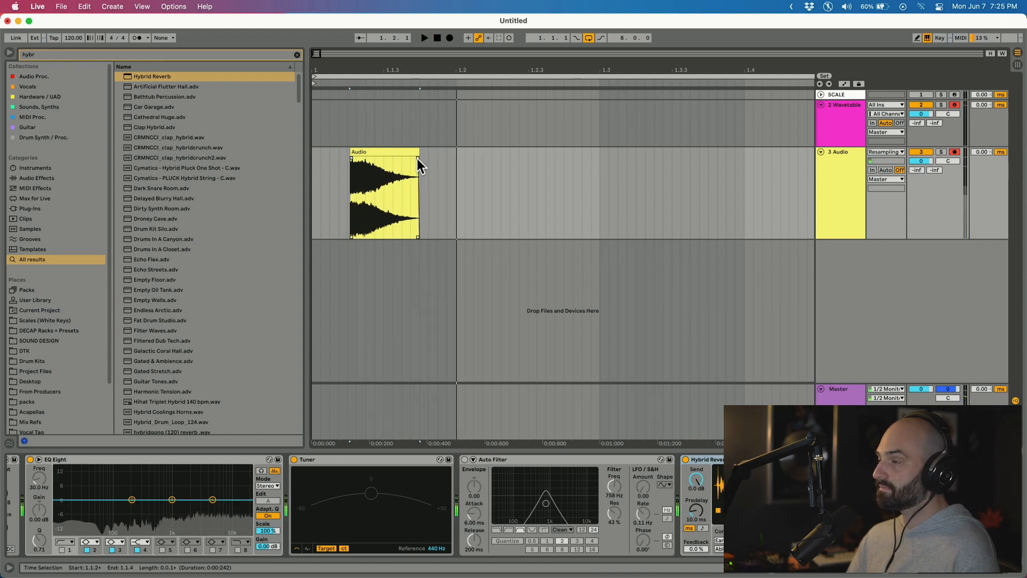
left_click_drag(418, 158, 353, 163)
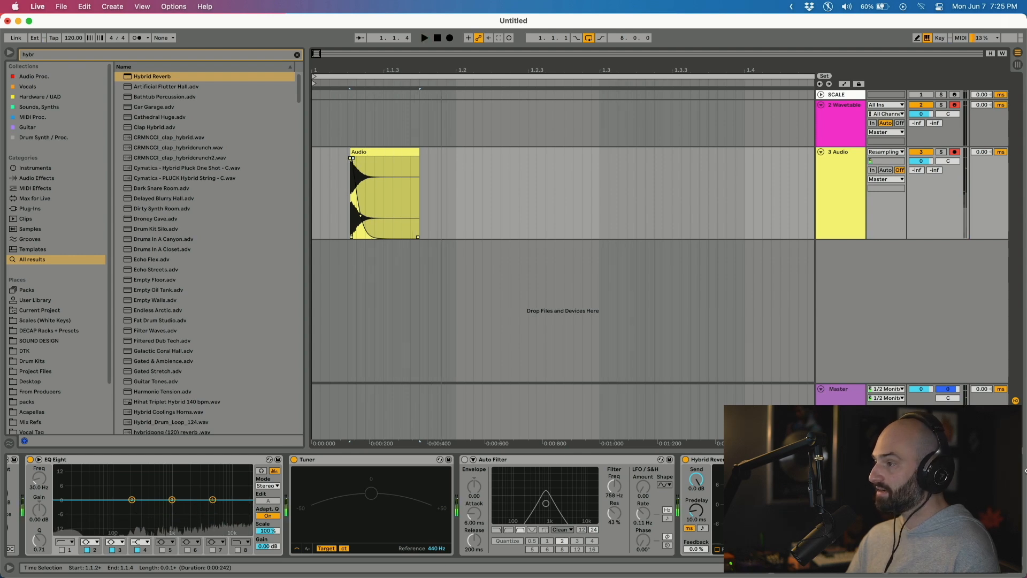
While auditioning, shape EQ Eight with a low cut at 562 Hz, a 7.31 dB boost at 4.84 kHz and a high cut
key("space")
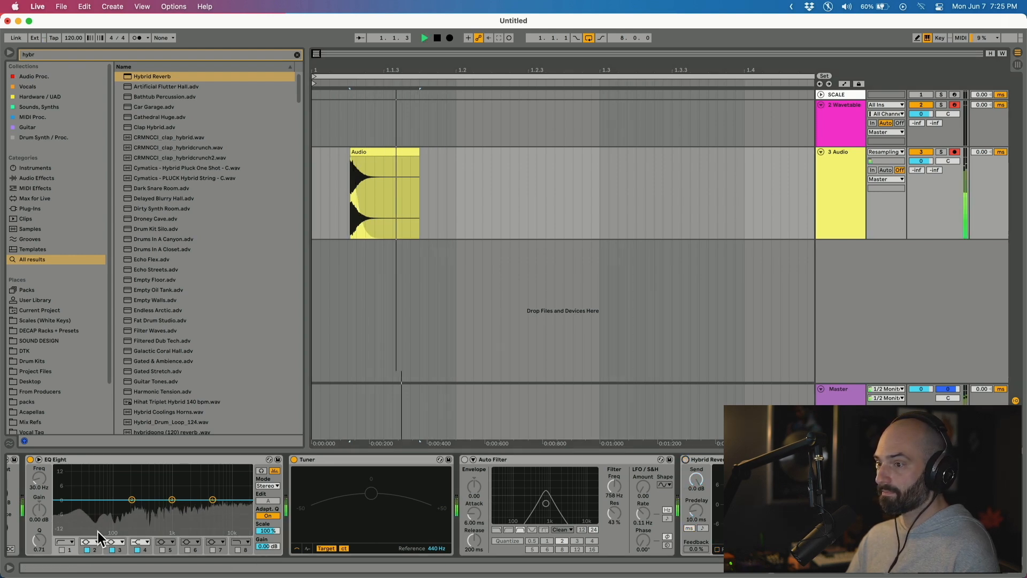
left_click(62, 550)
key("space")
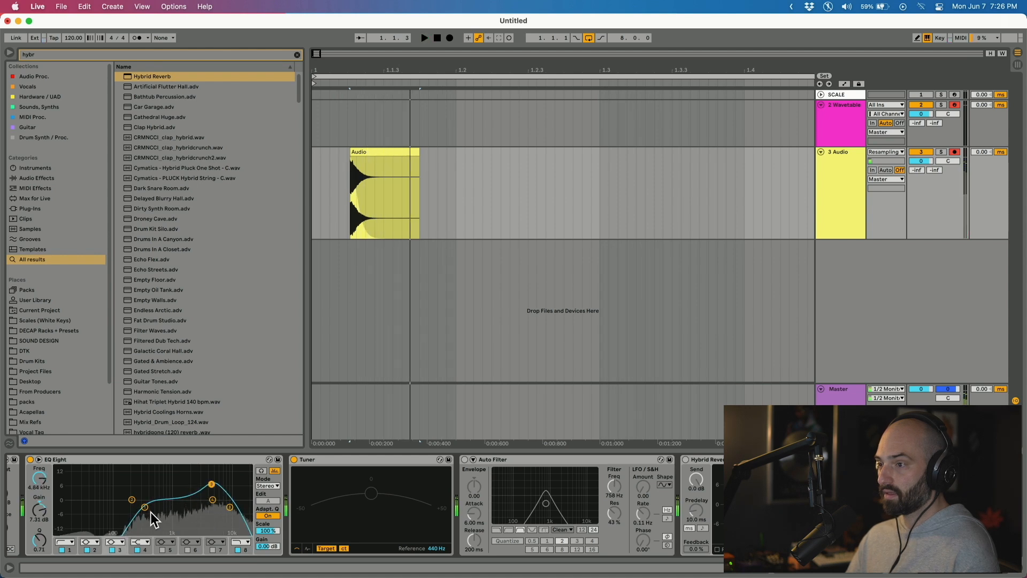
key("space")
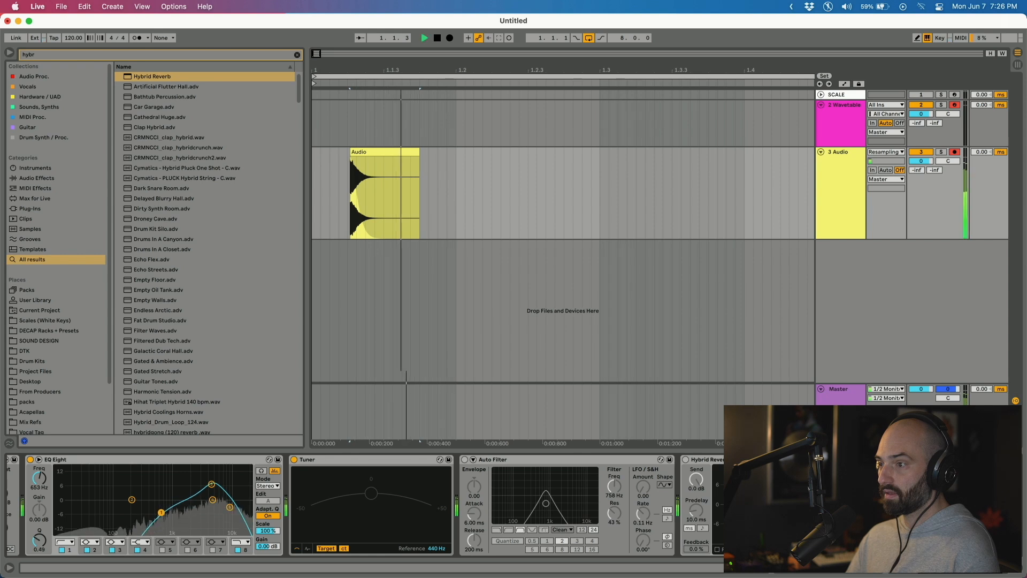
Shorten the audio clip to about 81 ms, keeping its start just after 1.1.2
left_click(346, 196)
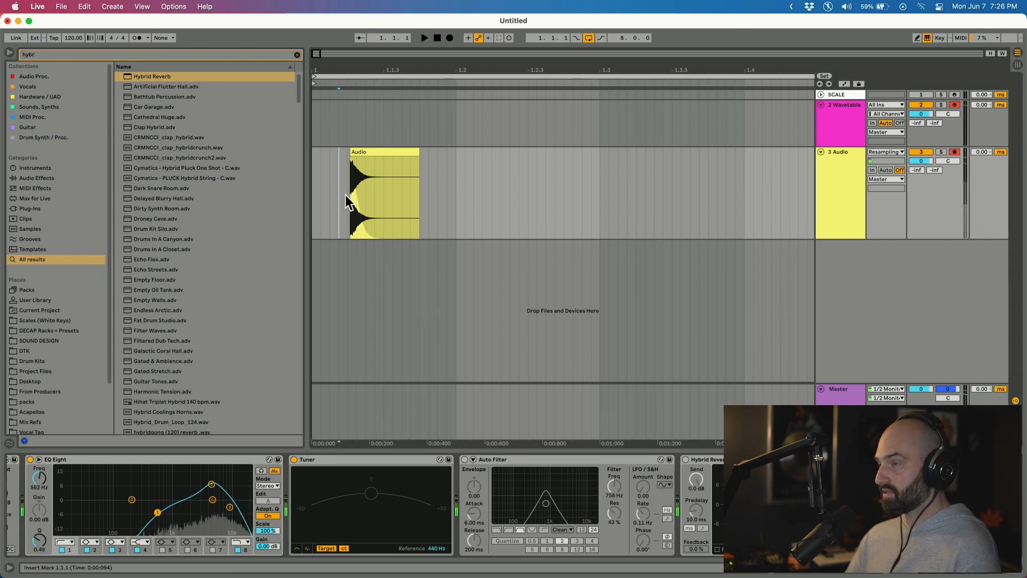
key("plus")
key("plus")
key("plus")
key("plus")
key("plus")
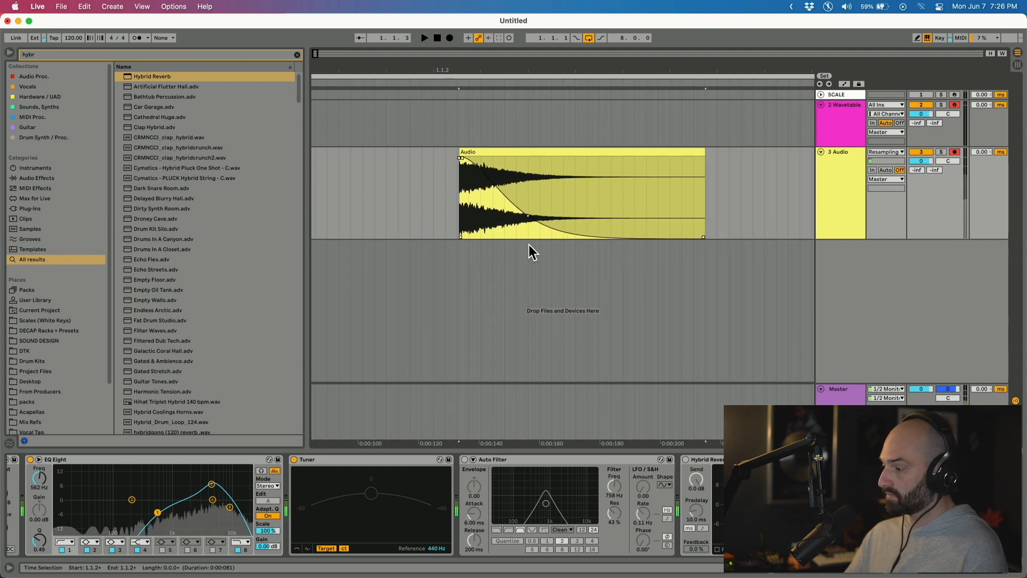
Bend the shortened clip's fade-out curve for a slightly slower decay, repeatedly auditioning the hit
key("space")
key("space")
left_click_drag(528, 245, 541, 240)
key("space")
key("space")
key("space")
key("space")
key("space")
key("space")
key("space")
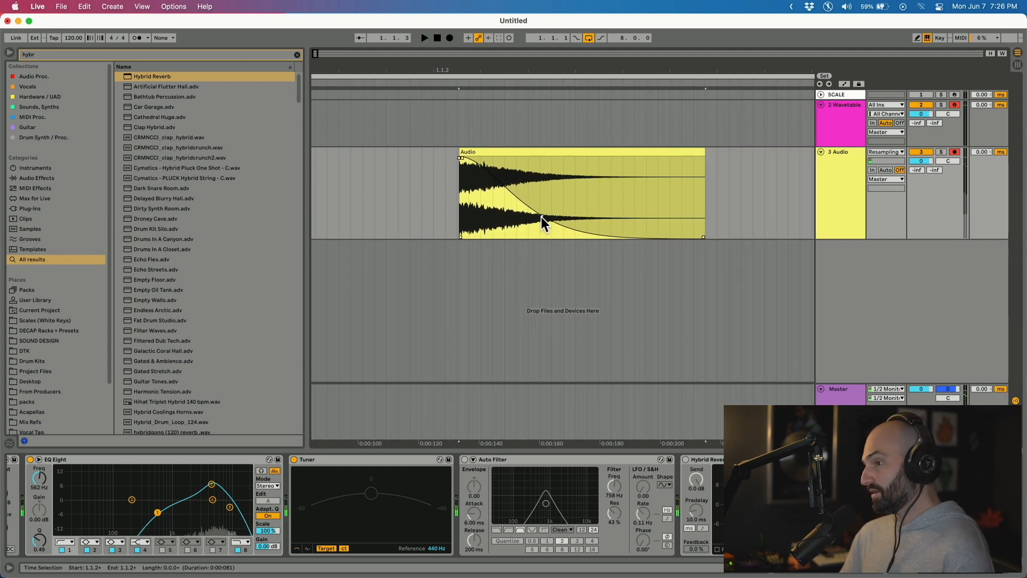
Raise the EQ Eight low cut's Q to 17.2, lower its frequency below 400 Hz, and audition with a bell band at 80.8 Hz
left_click_drag(158, 513, 162, 471)
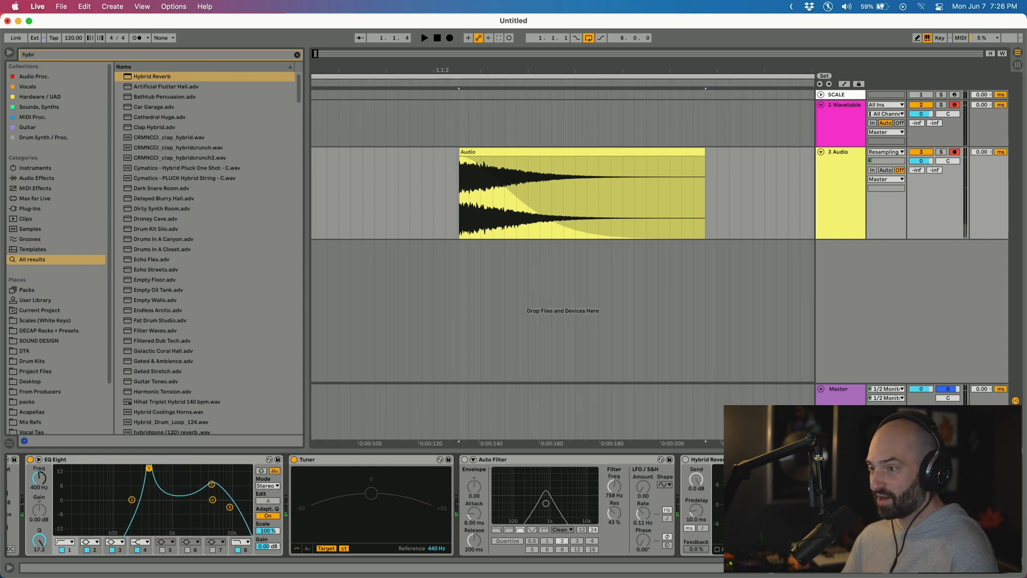
left_click_drag(148, 467, 108, 502)
key("space")
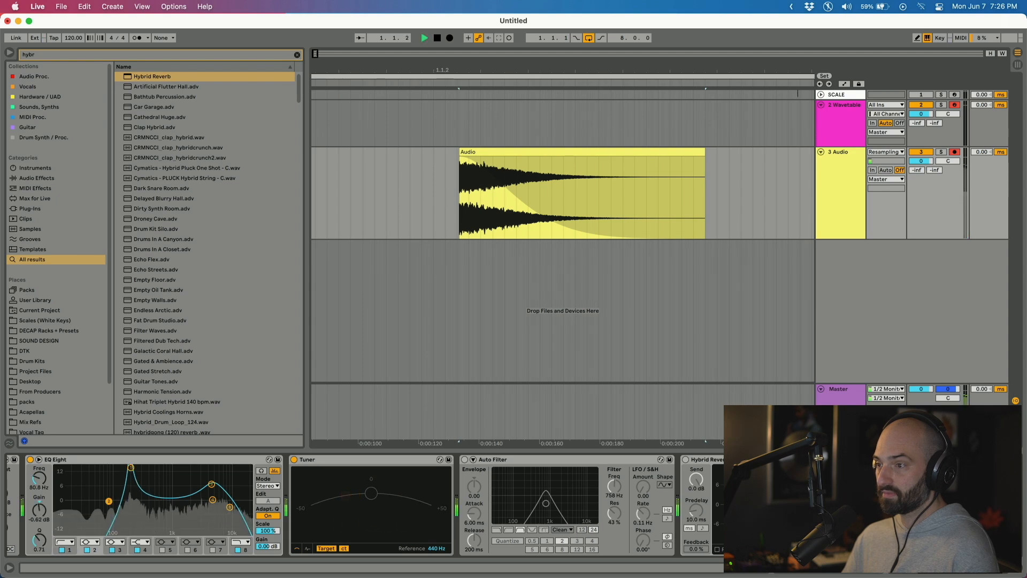